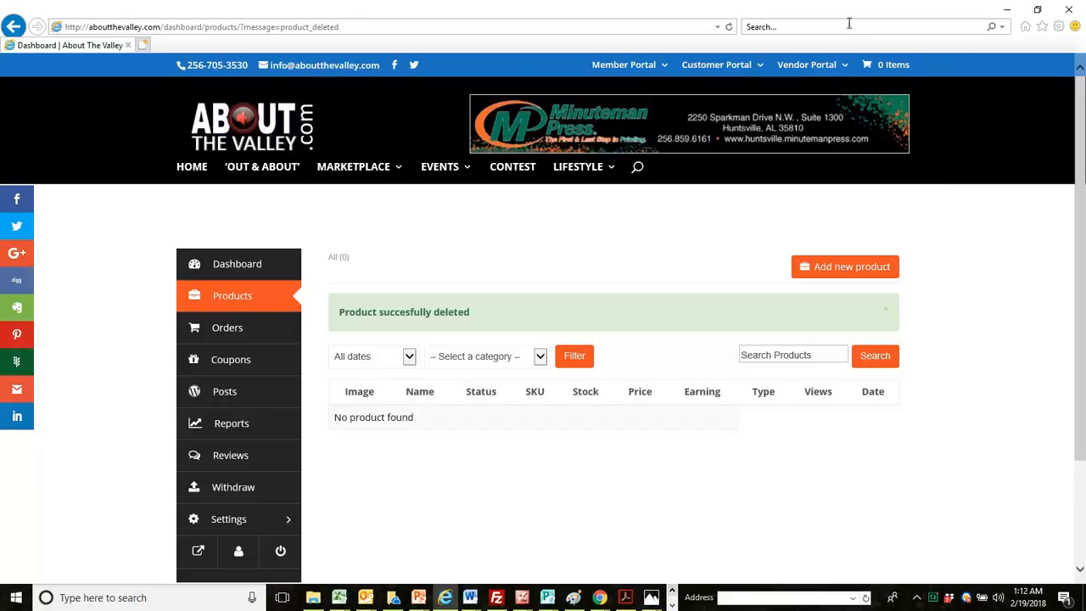
Step: Start a new product and set the copper bracelet photo IMG_1855.jpg from the media library as its cover image
mouse_move(778, 128)
click(862, 268)
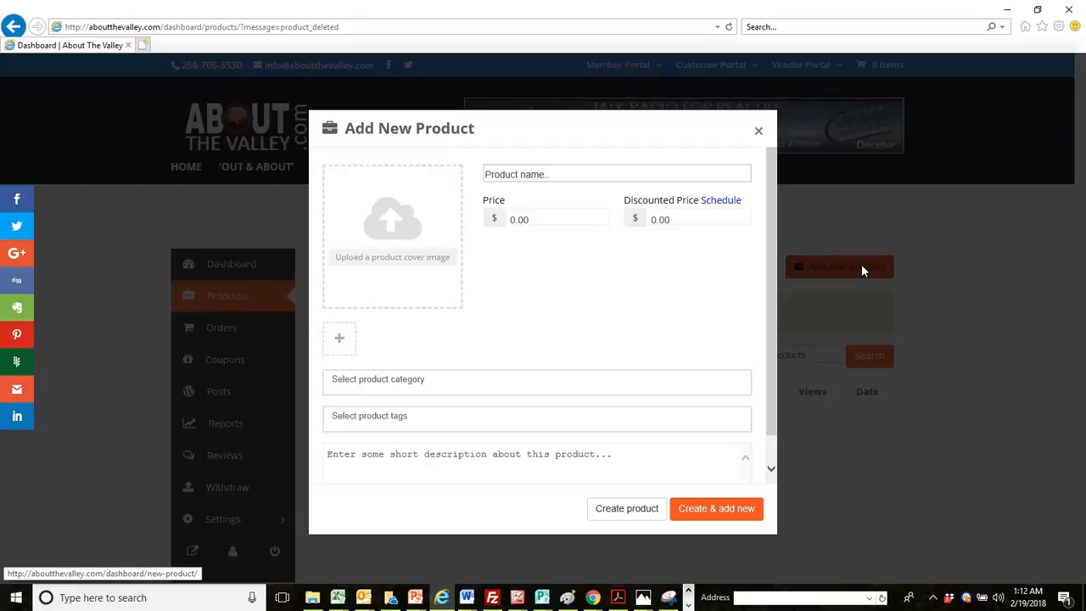
click(396, 257)
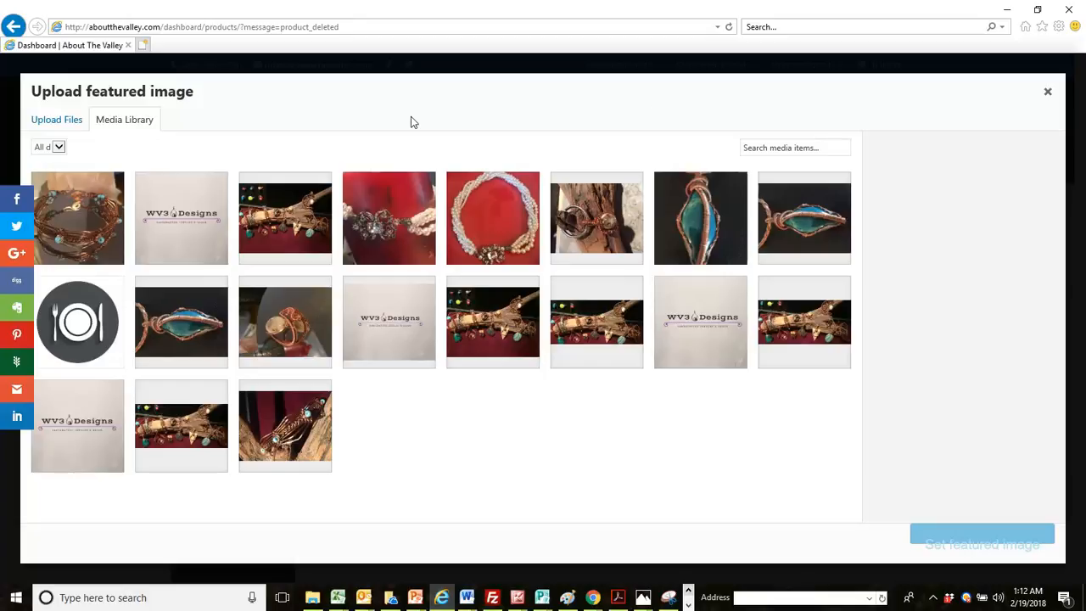
click(83, 231)
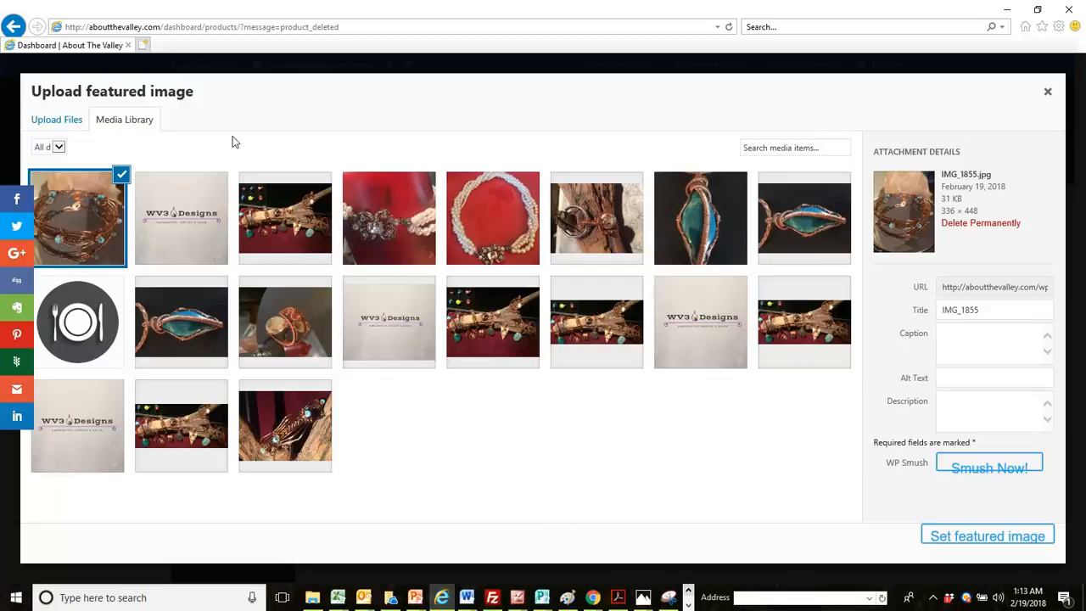
click(979, 541)
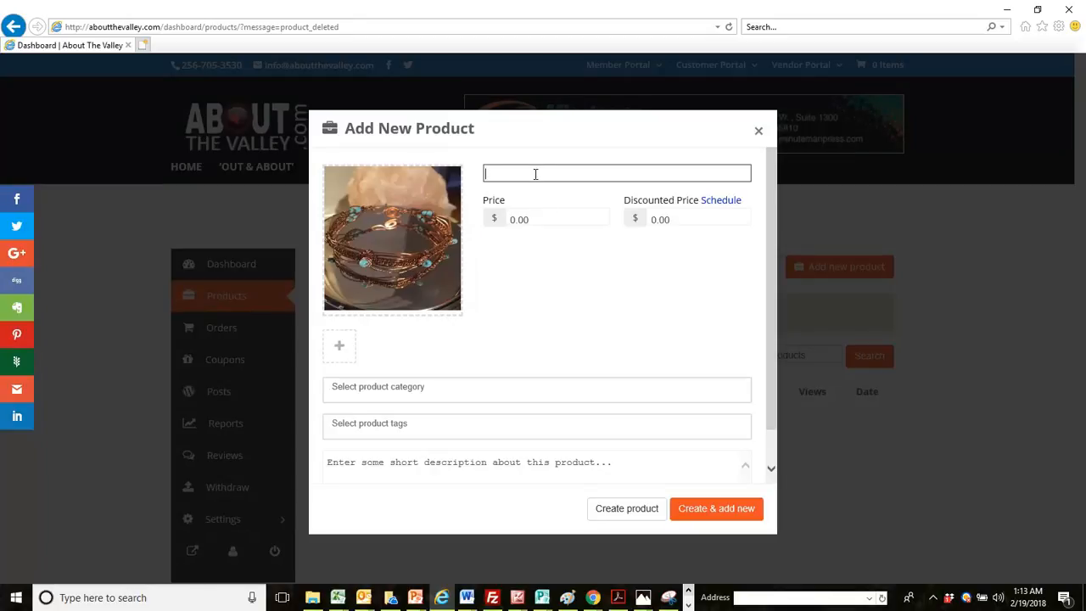
Step: Name the new product Copper Bracelet and set its price to 35.00 dollars
text(c)
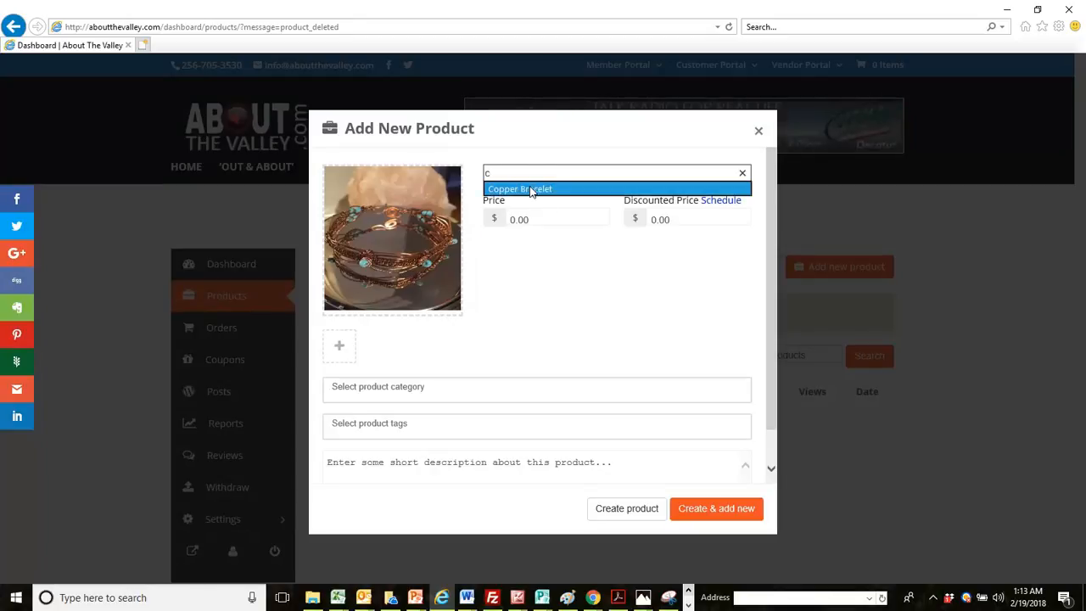
click(530, 190)
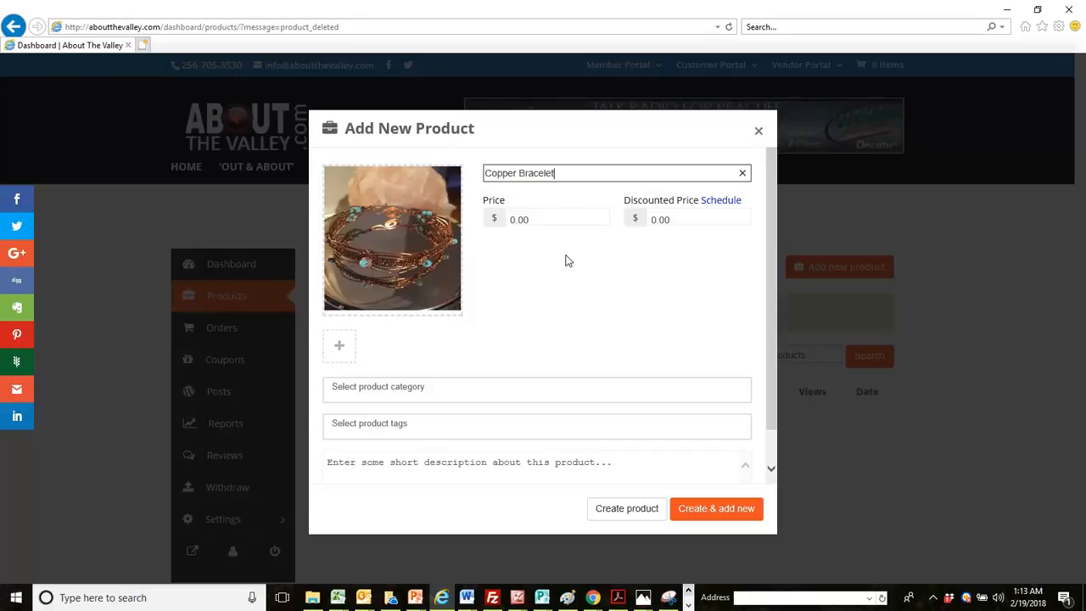
click(512, 218)
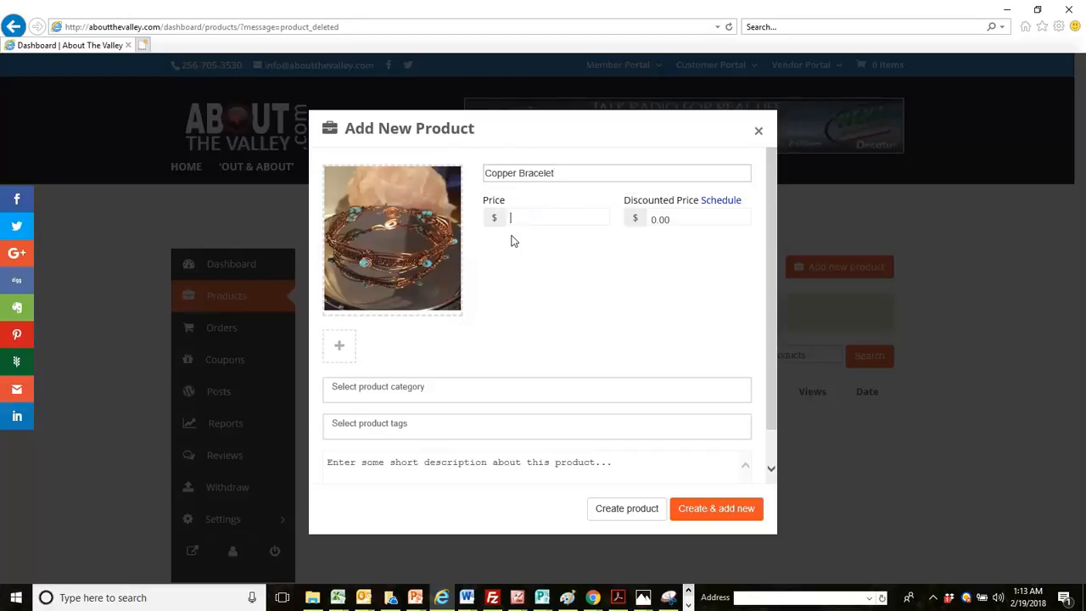
text(35)
click(512, 235)
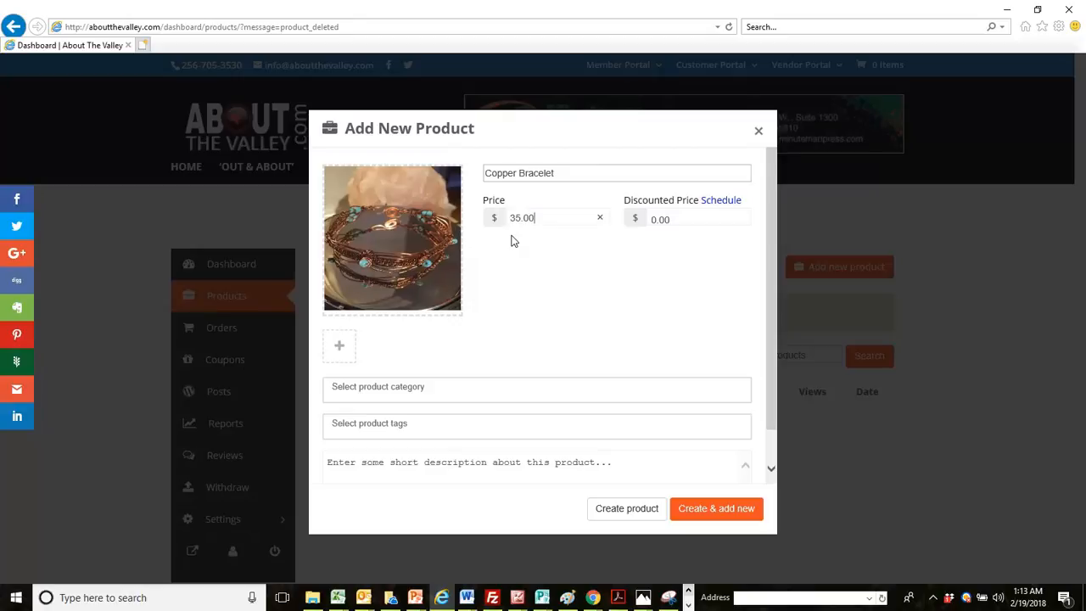
Step: Add the bracelet photo IMG_1857.jpg from the media library to the product gallery
click(723, 207)
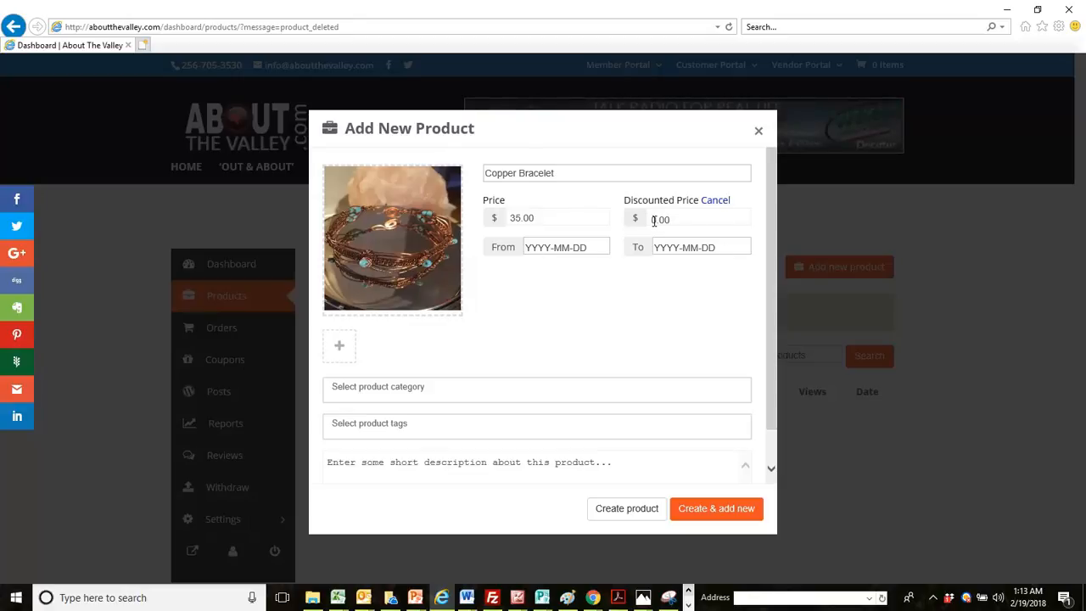
click(715, 201)
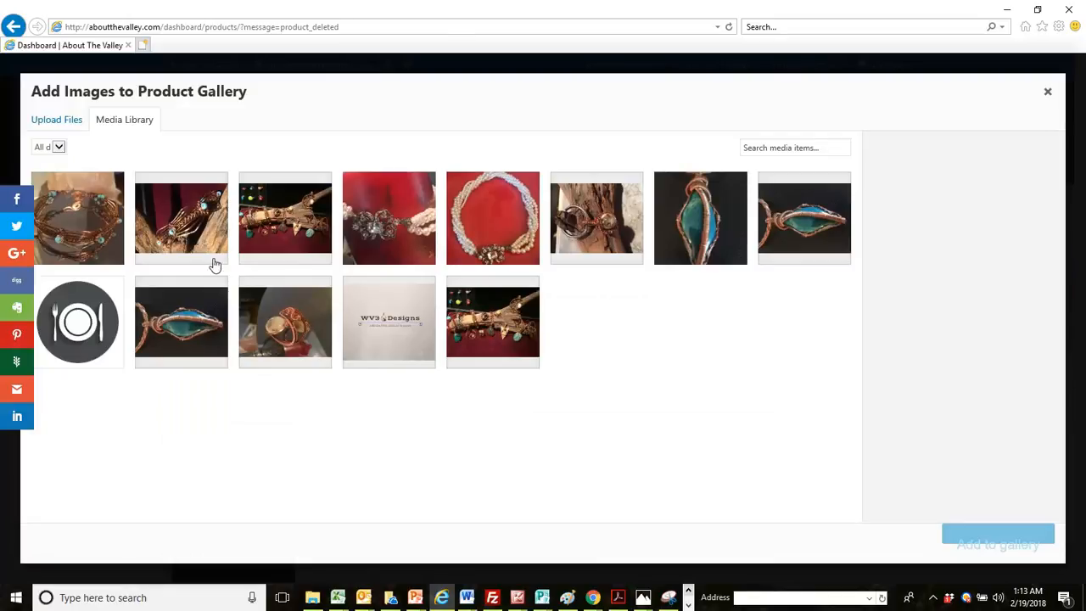
click(200, 230)
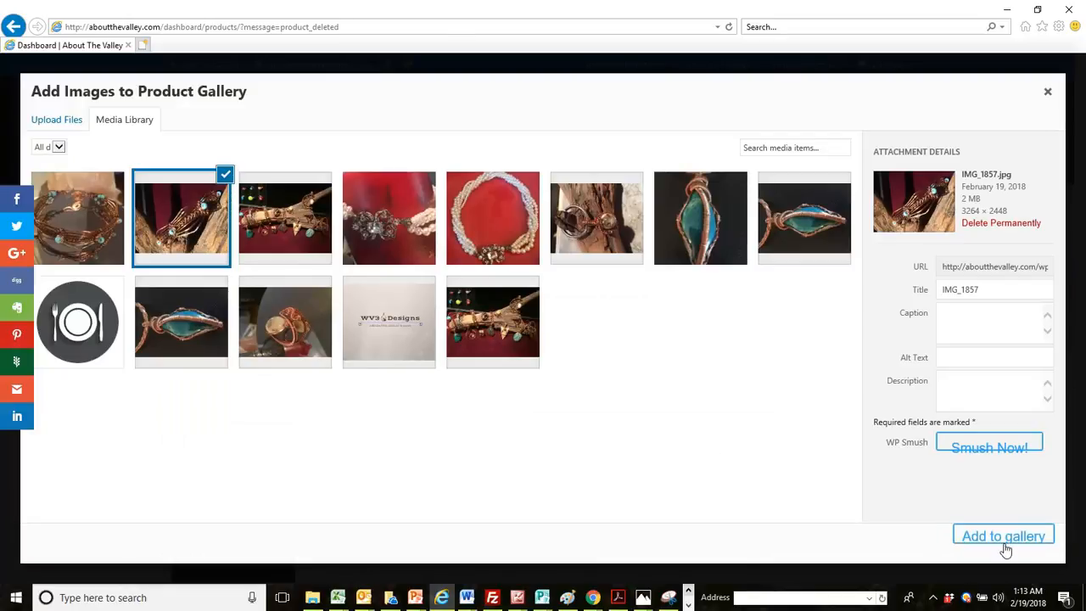
click(1004, 547)
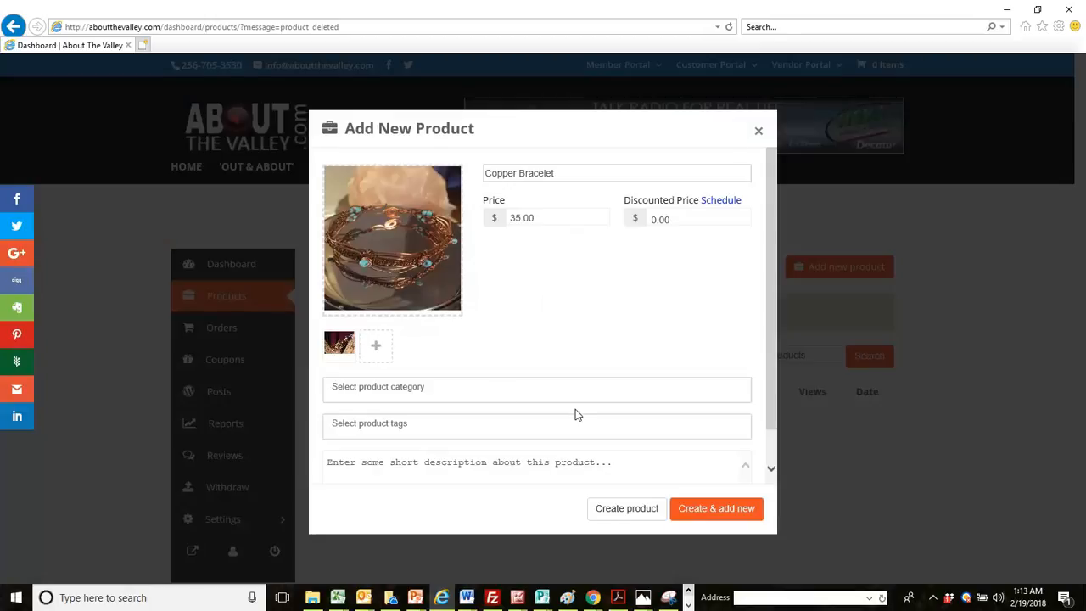
Step: Assign the product the Jewelry category and the jewelry tag
click(445, 390)
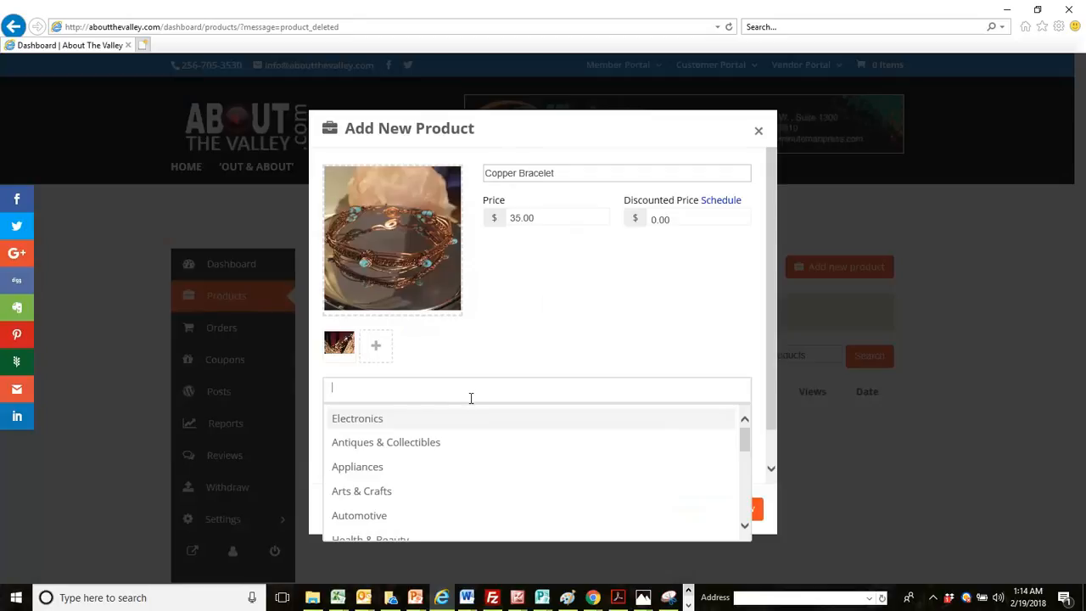
text(j)
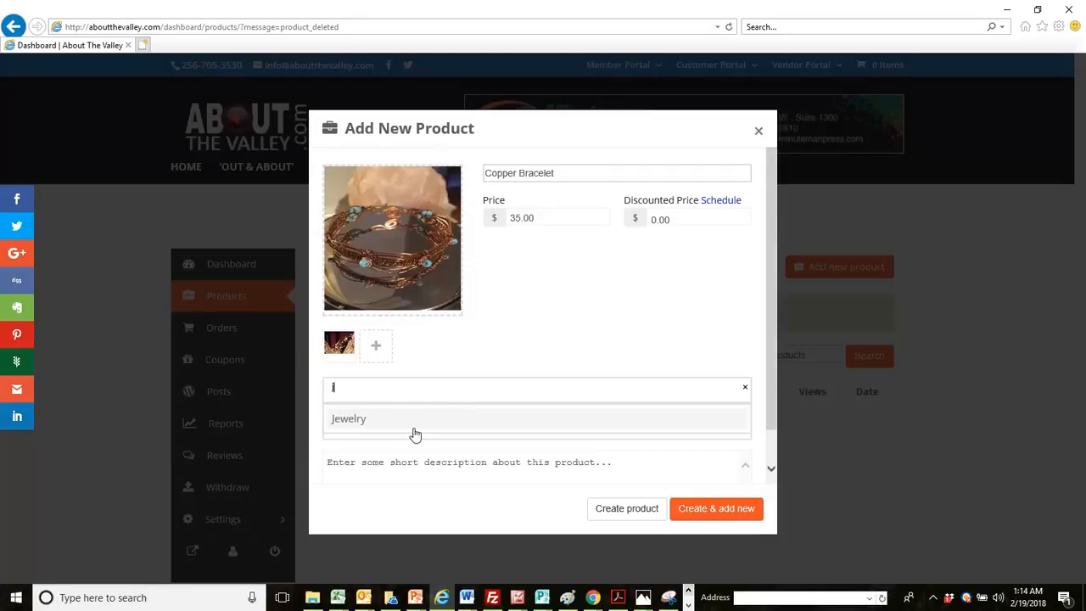
click(355, 425)
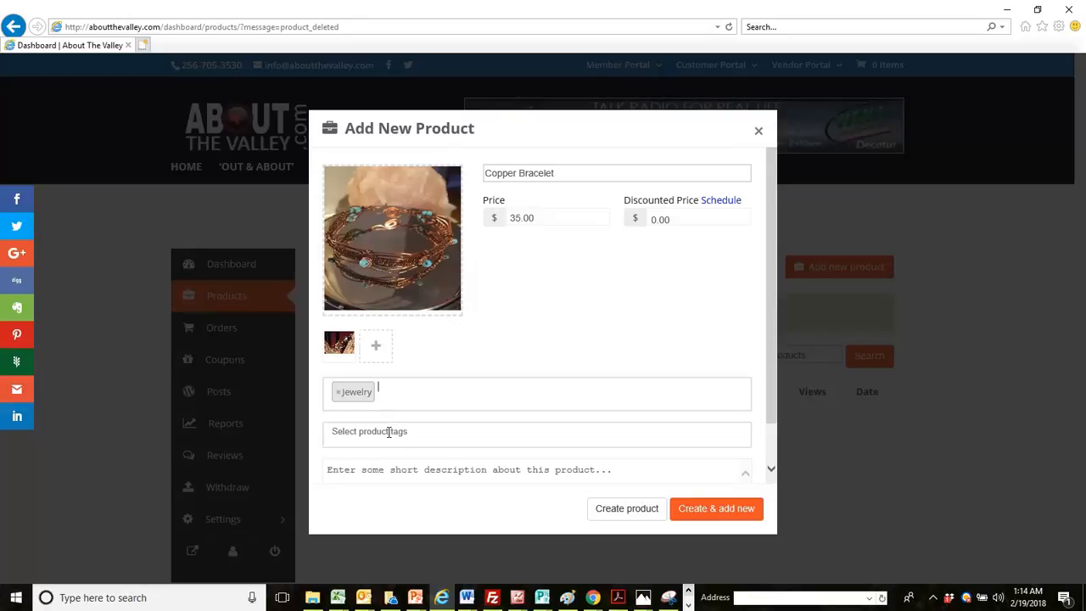
click(388, 432)
text(j)
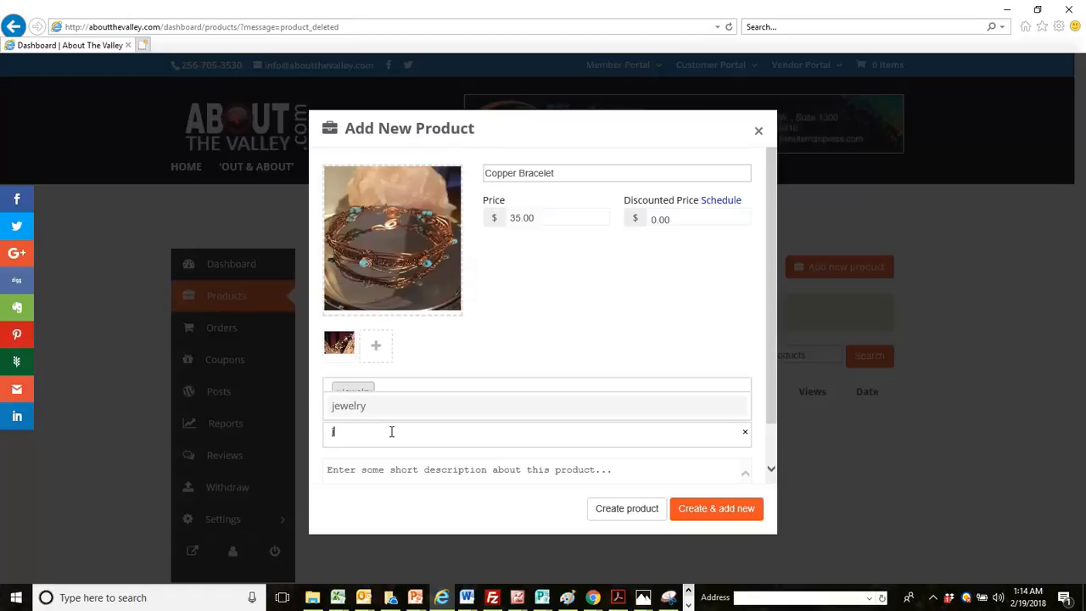
click(369, 408)
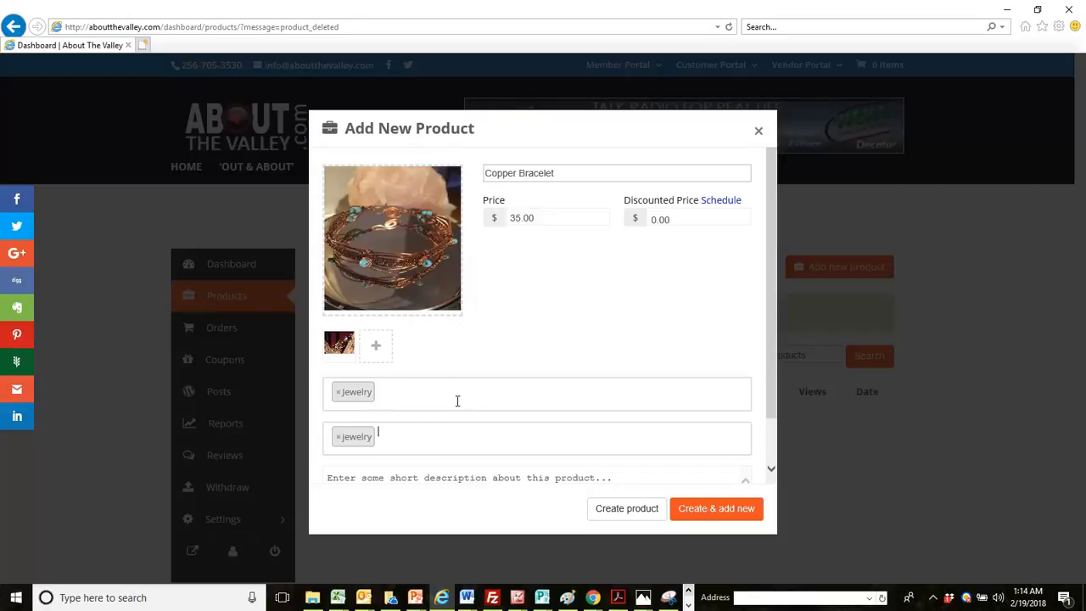
Step: Copy "Handcrafted copper wire-weaved bracelet." from Document2 in Word into the product's short description and create the product
click(439, 474)
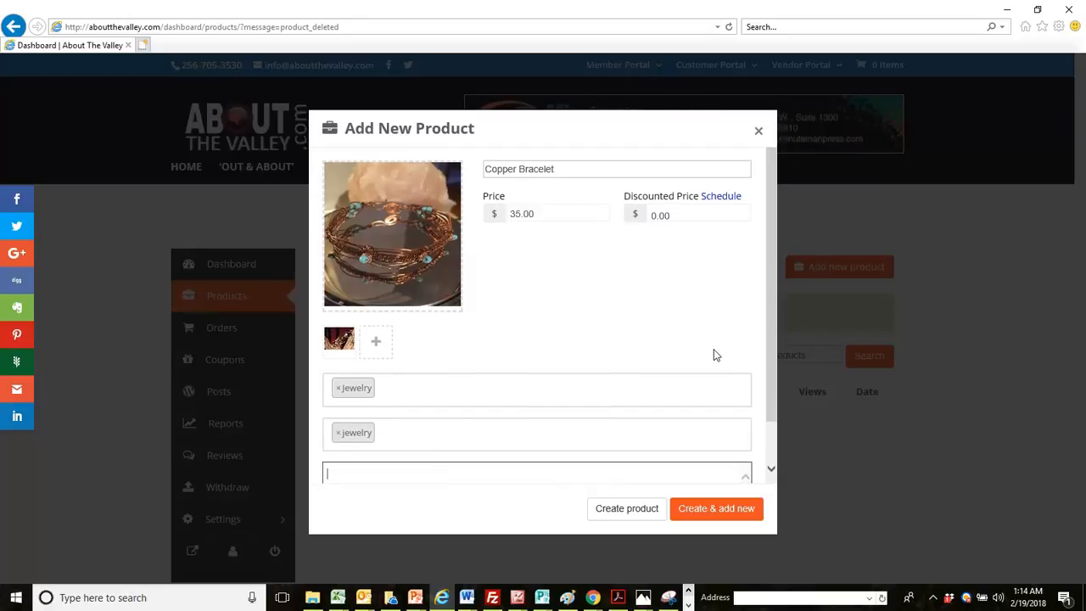
drag(771, 323, 771, 380)
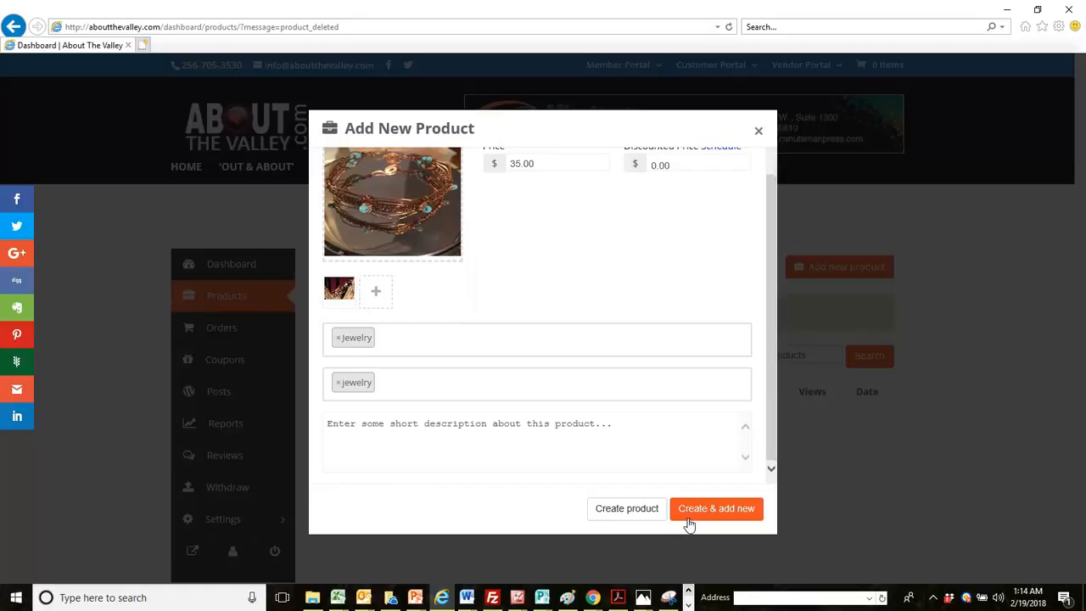
mouse_move(475, 597)
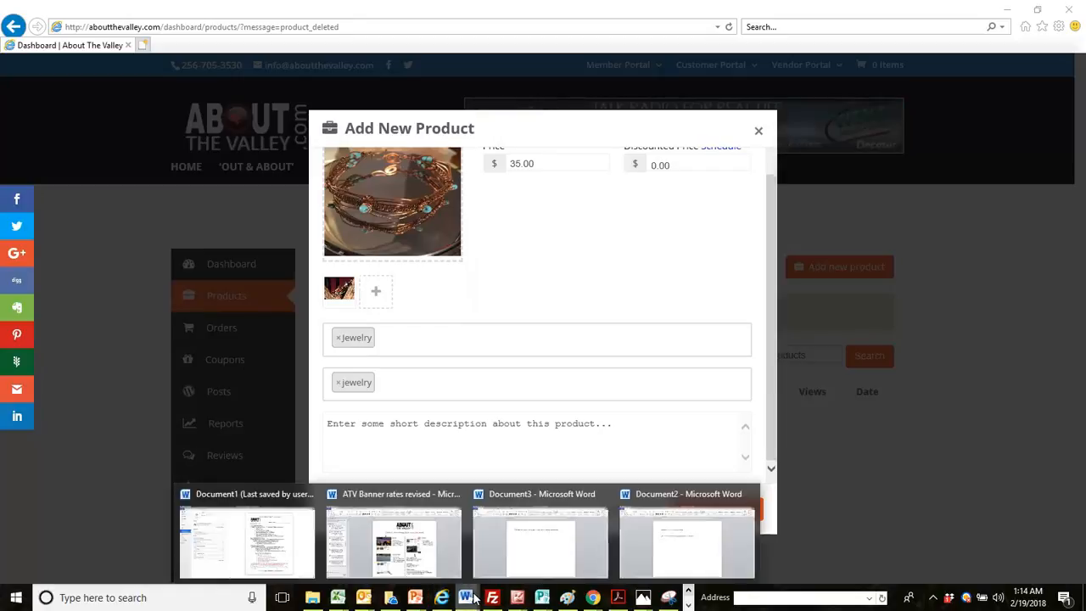
click(687, 527)
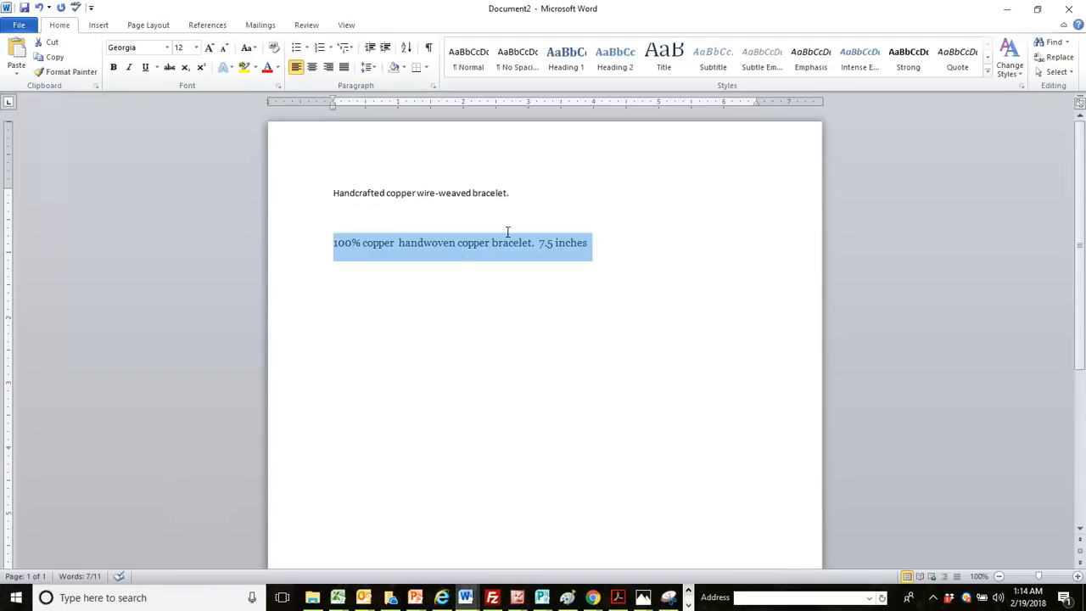
drag(534, 200, 328, 179)
key(ctrl+c)
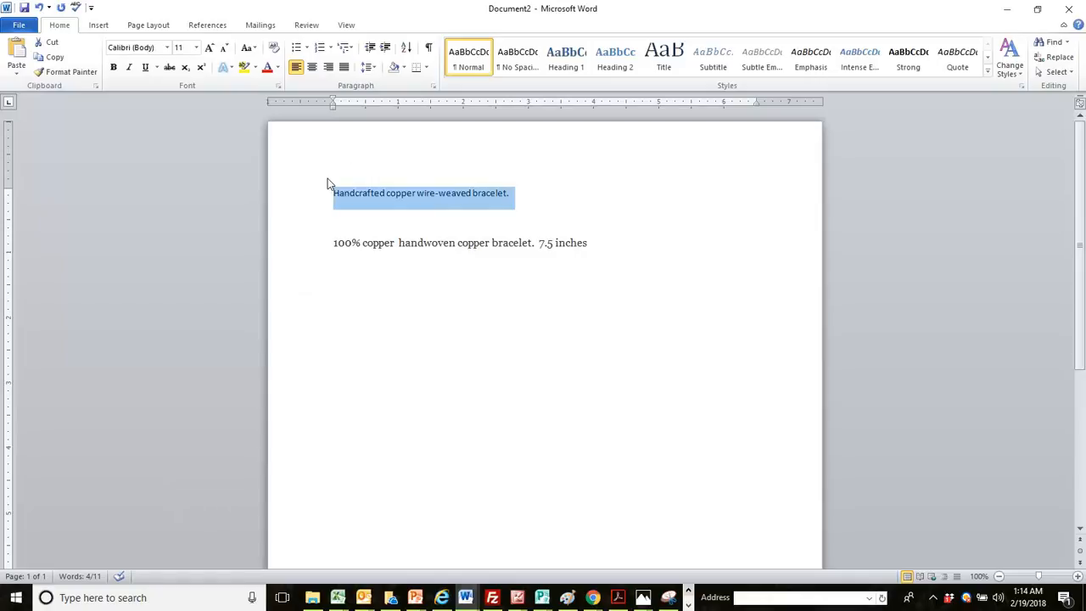
click(441, 597)
click(467, 436)
key(ctrl+v)
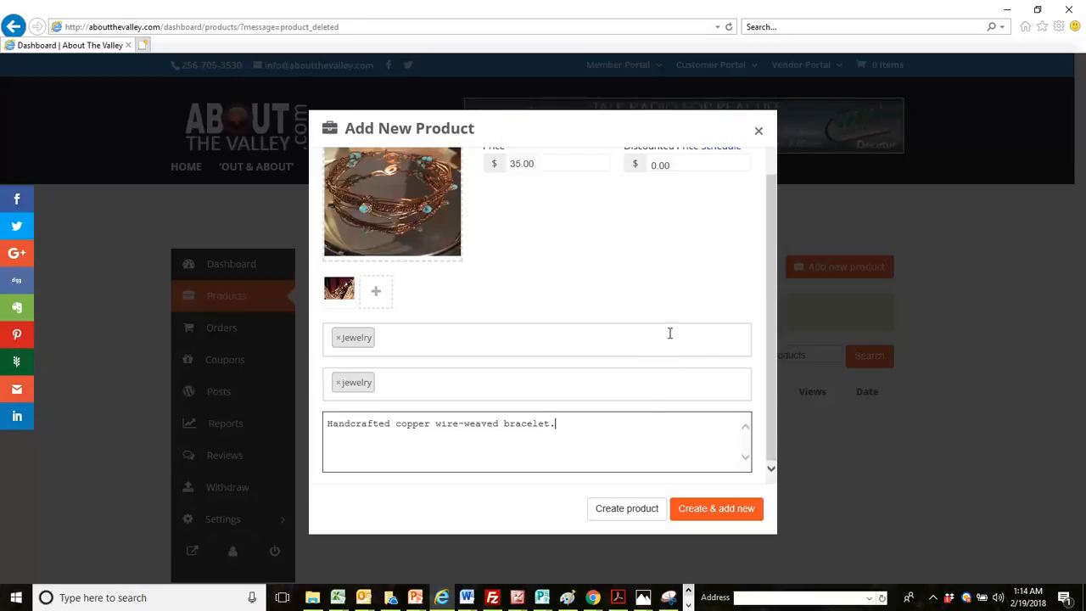
click(628, 510)
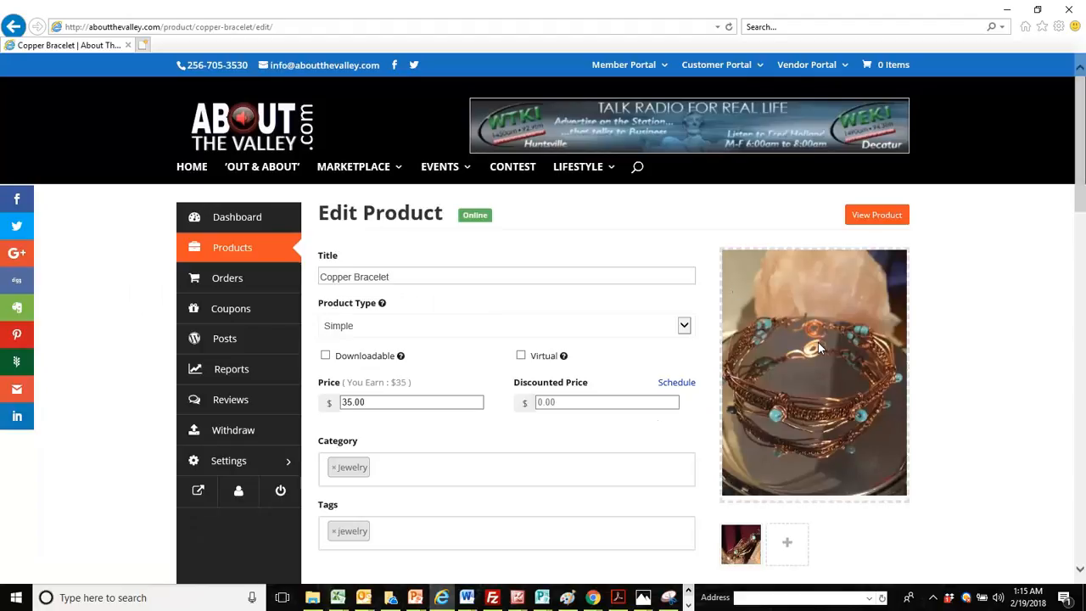
drag(1081, 201, 1083, 232)
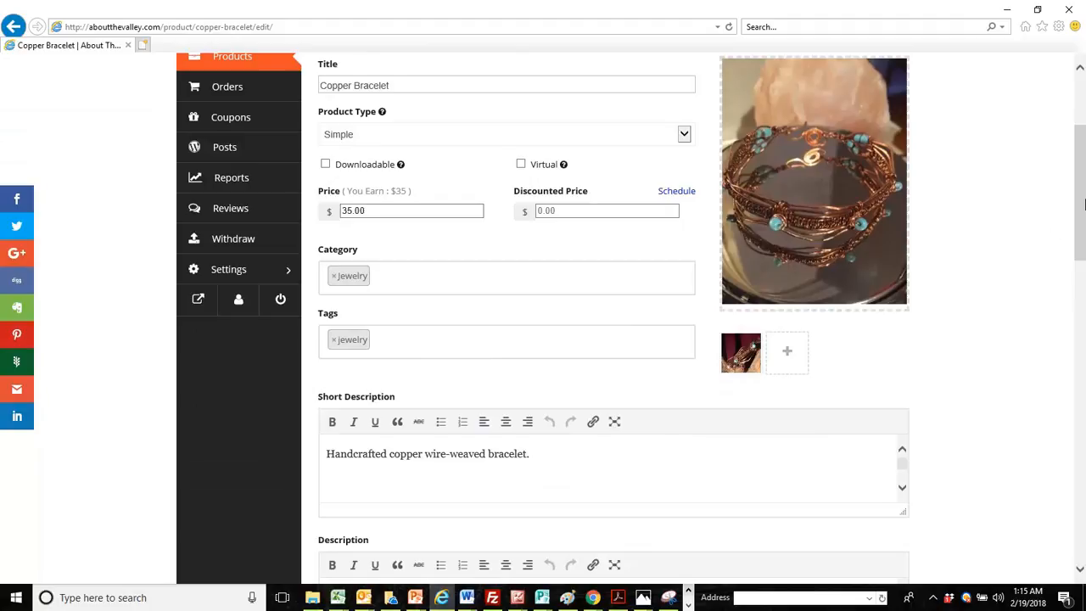
mouse_move(1082, 203)
mouse_down()
mouse_move(1083, 217)
mouse_move(1083, 182)
mouse_up()
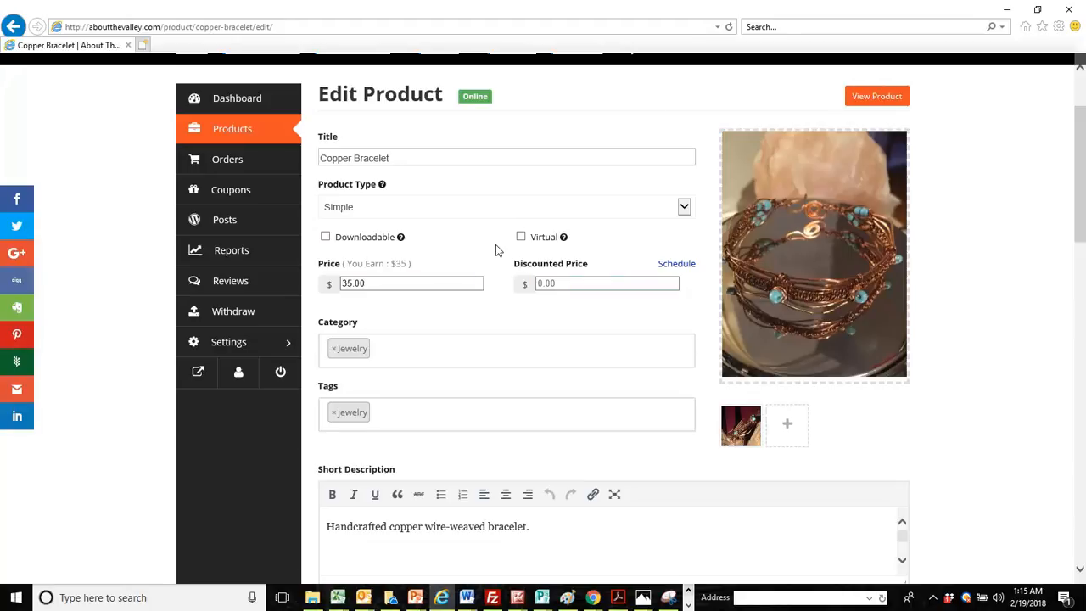
click(325, 237)
click(326, 238)
Step: Copy "100% copper handwoven copper bracelet. 7.5 inches" from Document2 in Word into the product's full Description
scroll(1081, 229, down, 1)
scroll(1080, 225, down, 1)
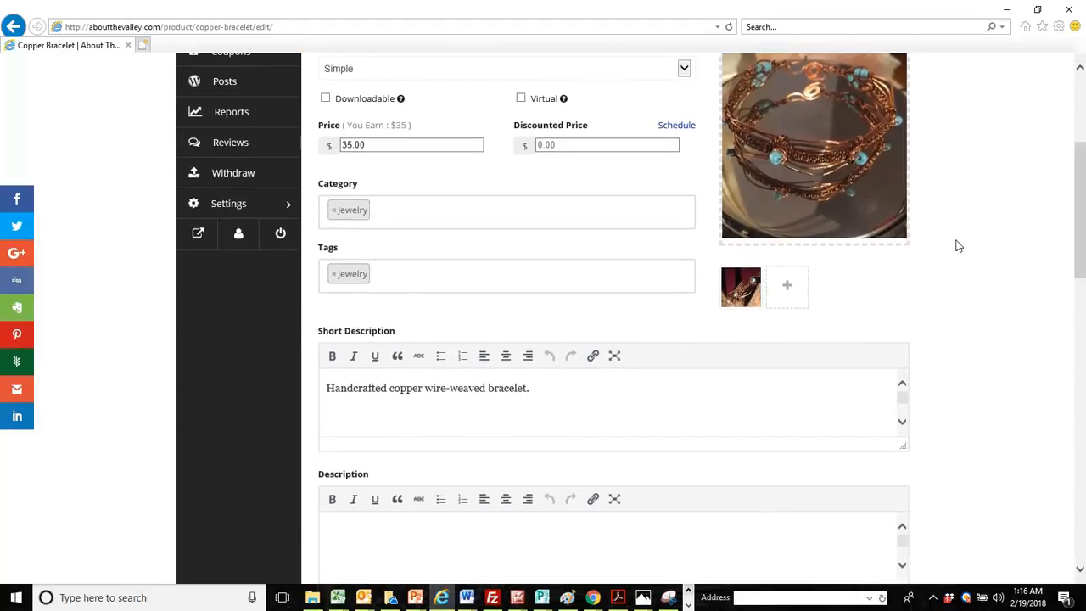
drag(1080, 262, 1082, 314)
click(693, 332)
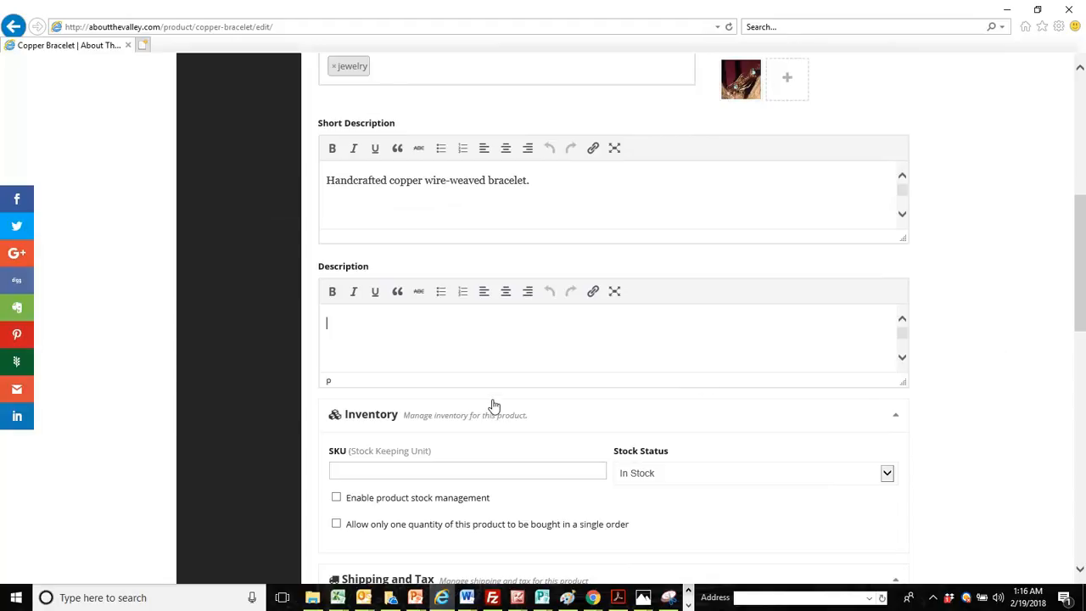
mouse_move(467, 600)
click(658, 547)
drag(591, 243, 340, 243)
key(ctrl+c)
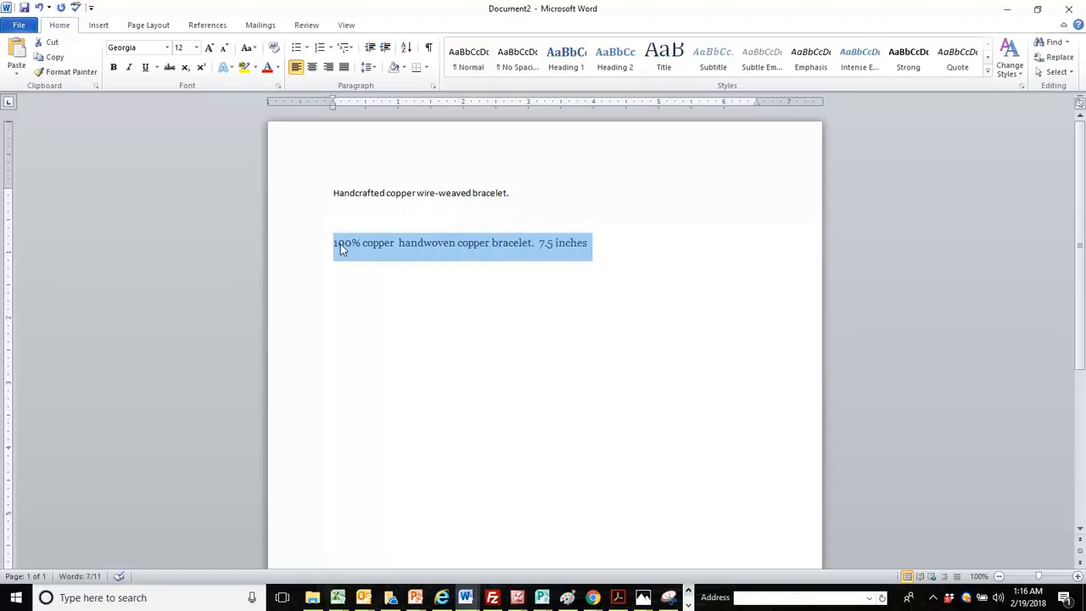
click(442, 602)
click(446, 334)
key(ctrl+v)
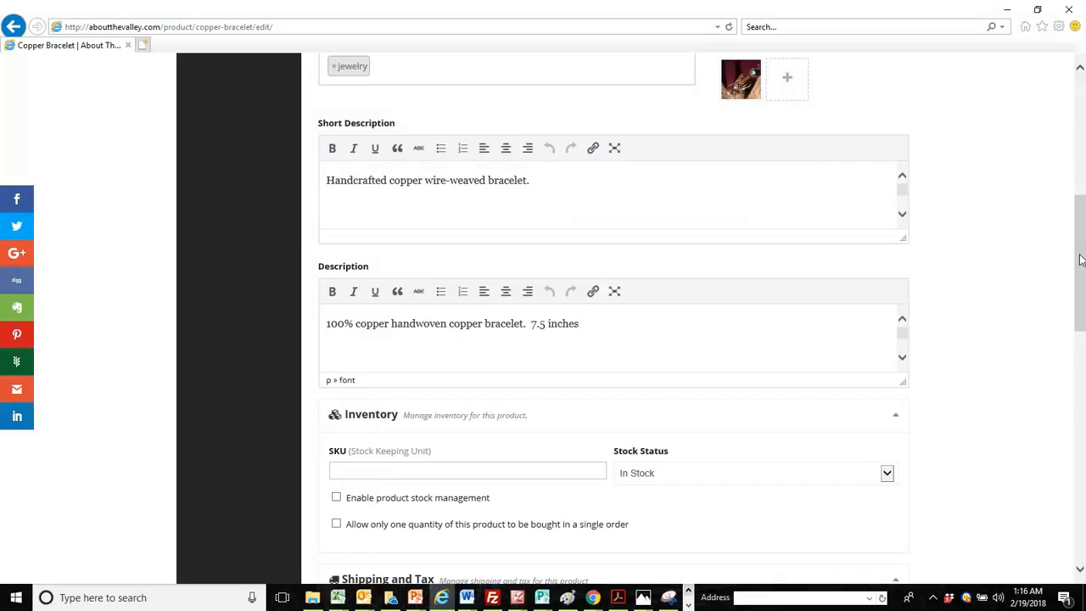
Step: Keep the stock status at In Stock and enable product stock management with a quantity of 5
scroll(1080, 259, down, 3)
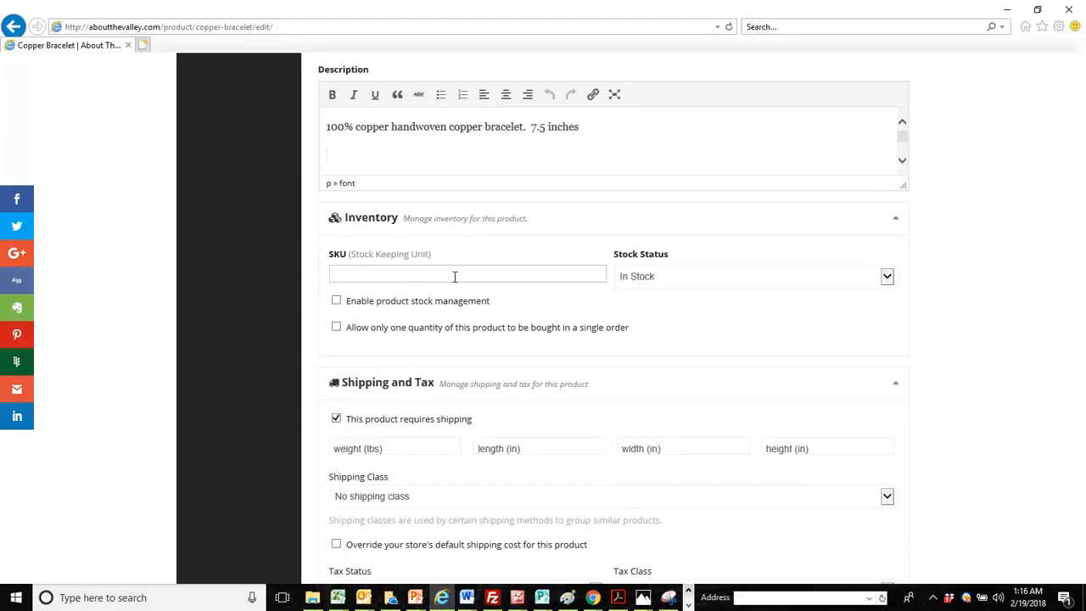
click(887, 279)
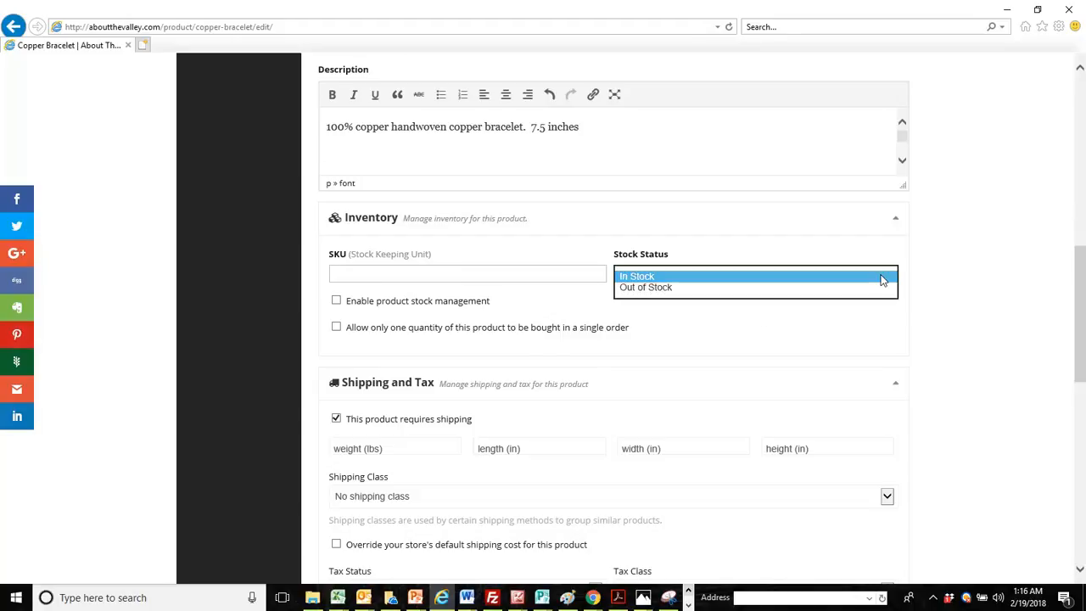
click(883, 277)
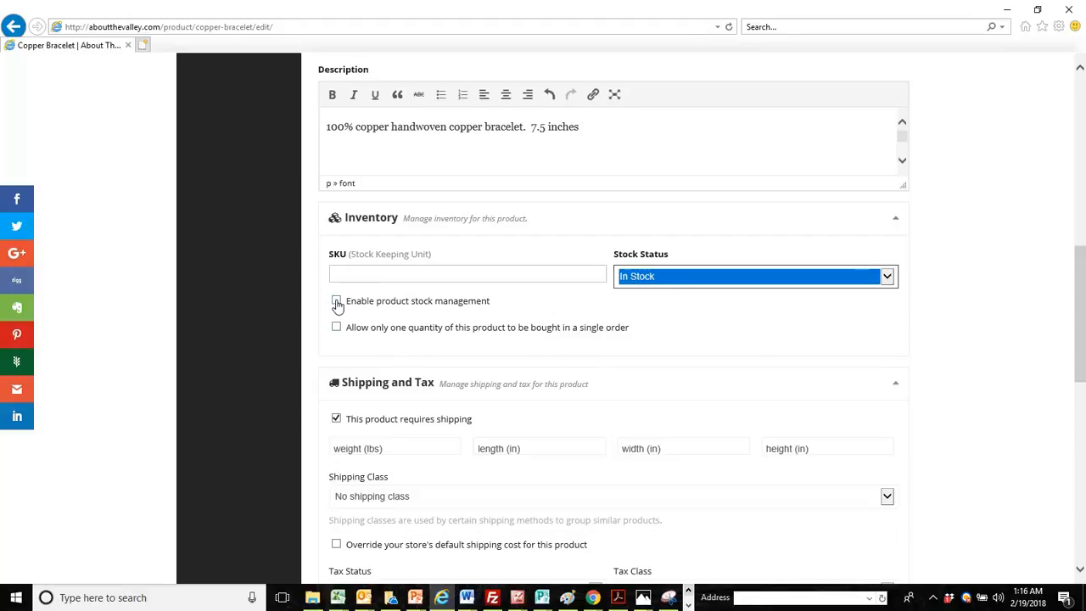
click(395, 305)
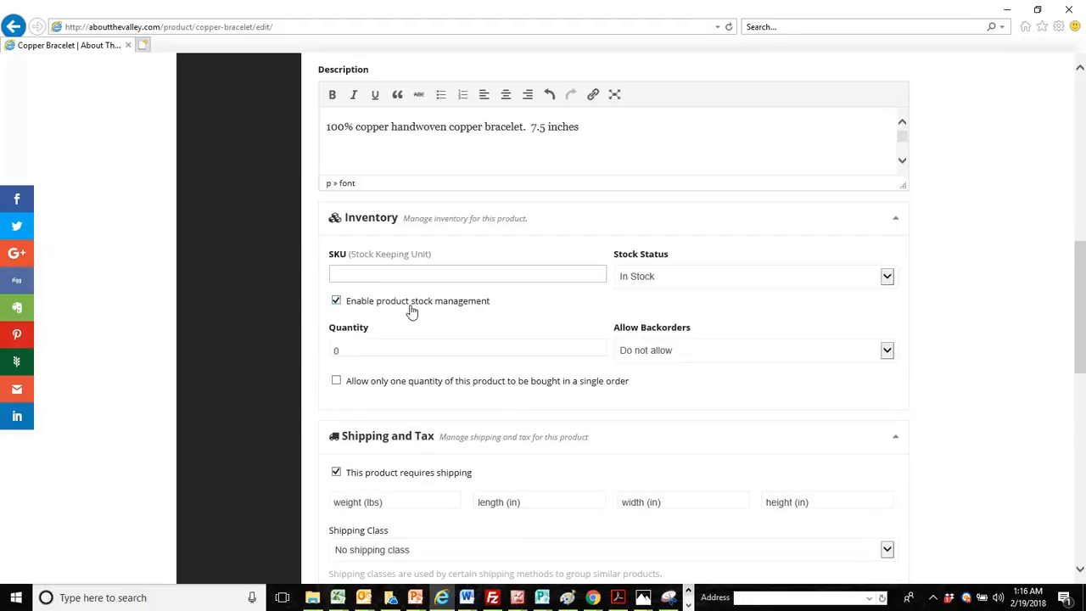
click(366, 348)
key(BackSpace)
text(5)
drag(1079, 291, 1059, 317)
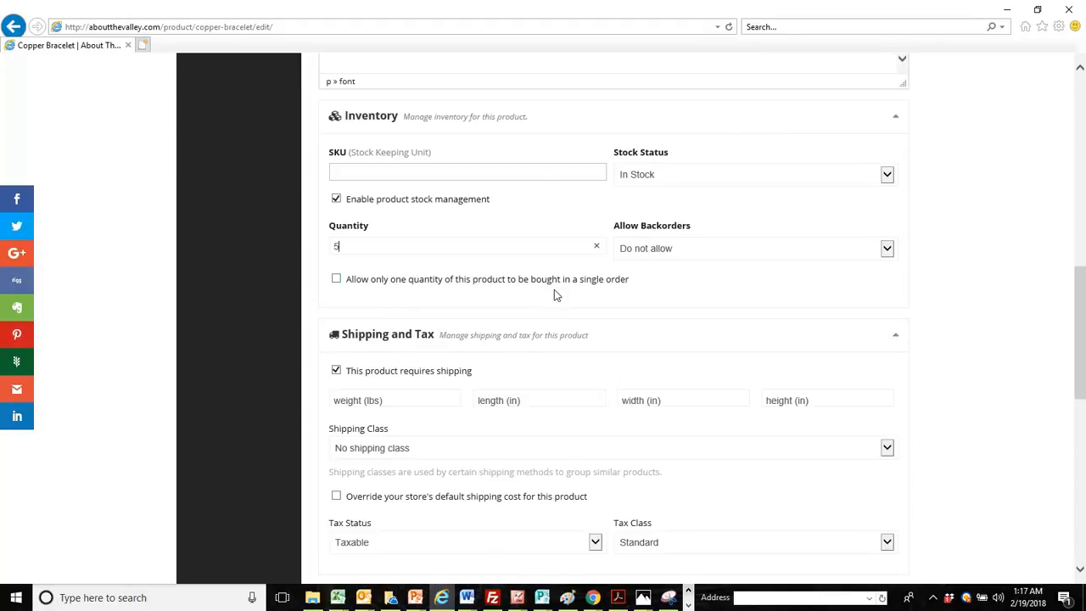
Step: Turn the product's shipping requirement off and back on, and check the available shipping classes
drag(1080, 362, 1080, 397)
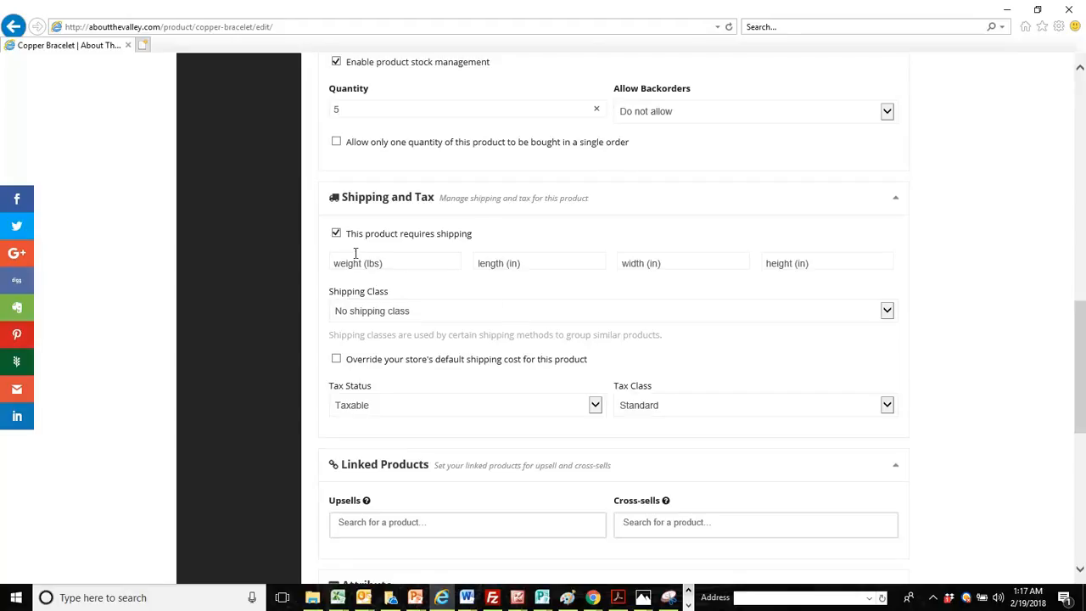
click(336, 234)
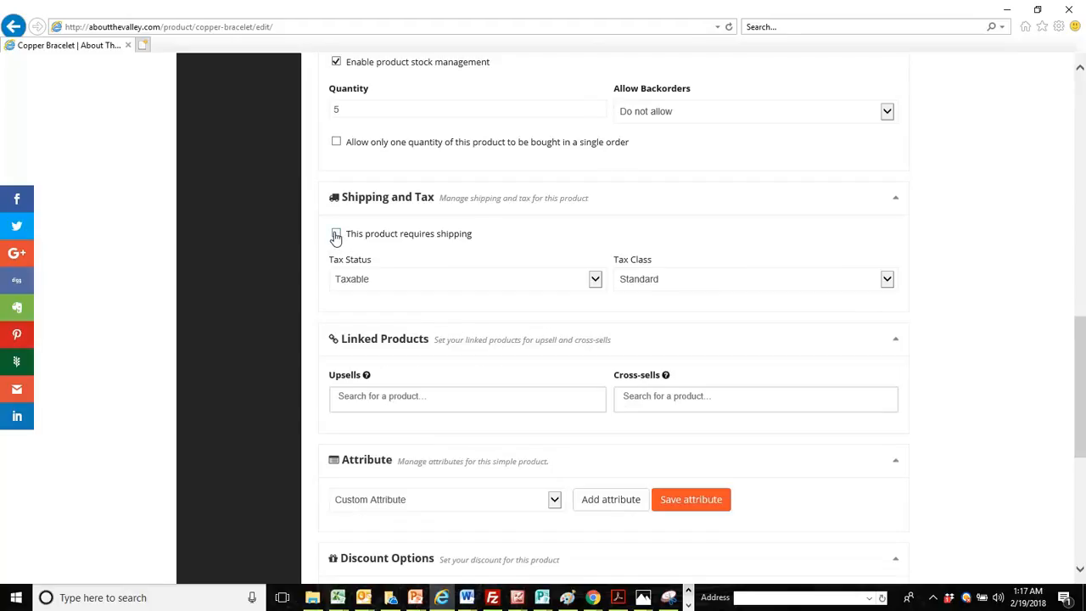
click(336, 235)
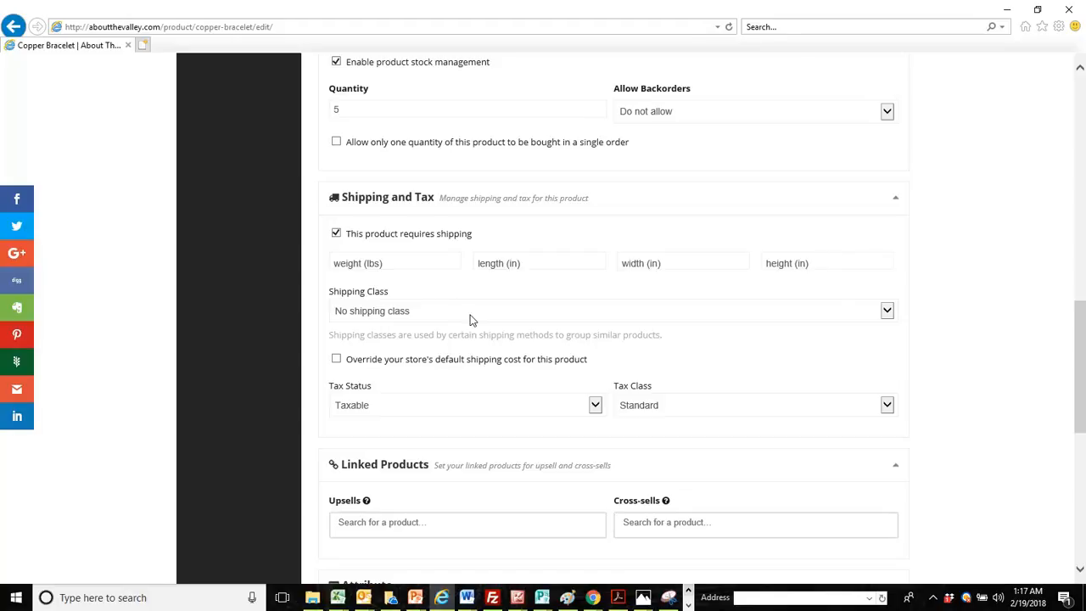
click(887, 312)
click(888, 310)
Step: Override the store's default shipping cost with an additional cost of 5.00, keeping the processing time at 1-2 business day
drag(1084, 336, 1083, 373)
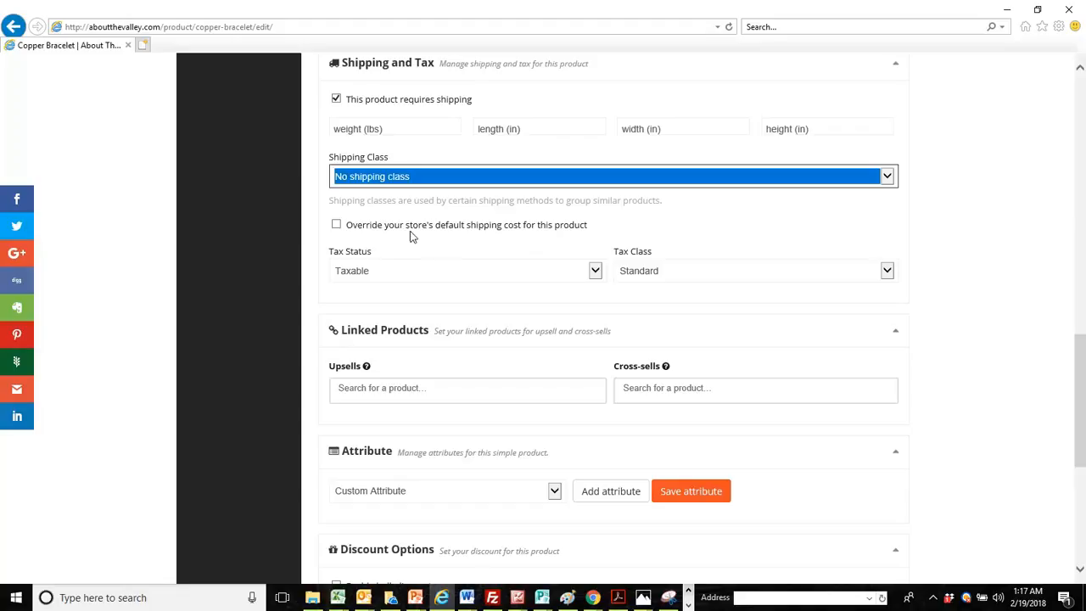
click(336, 226)
click(369, 270)
text(5)
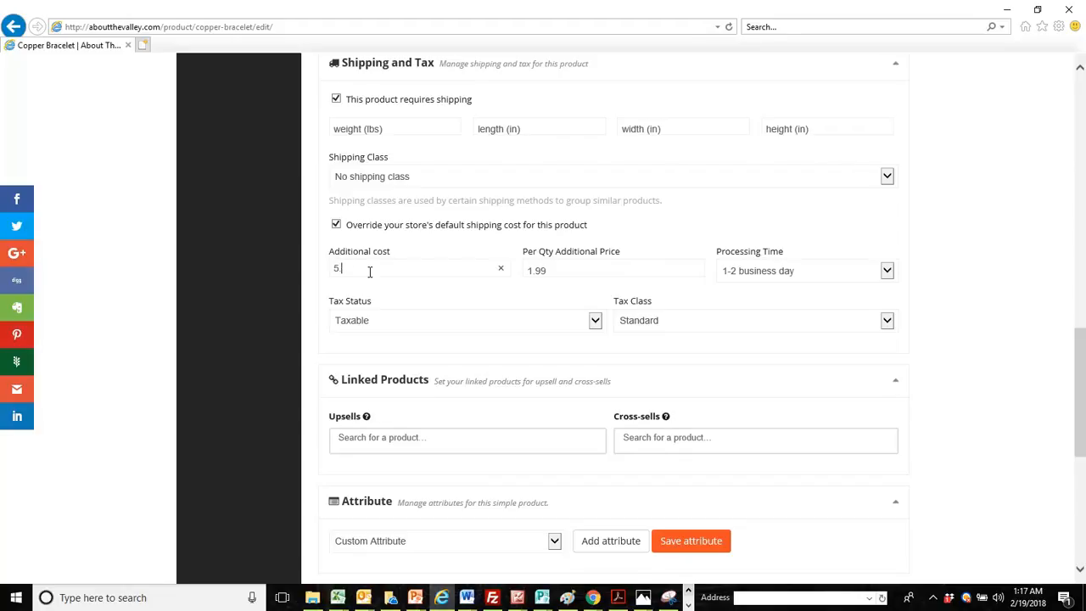
text(.00)
click(887, 272)
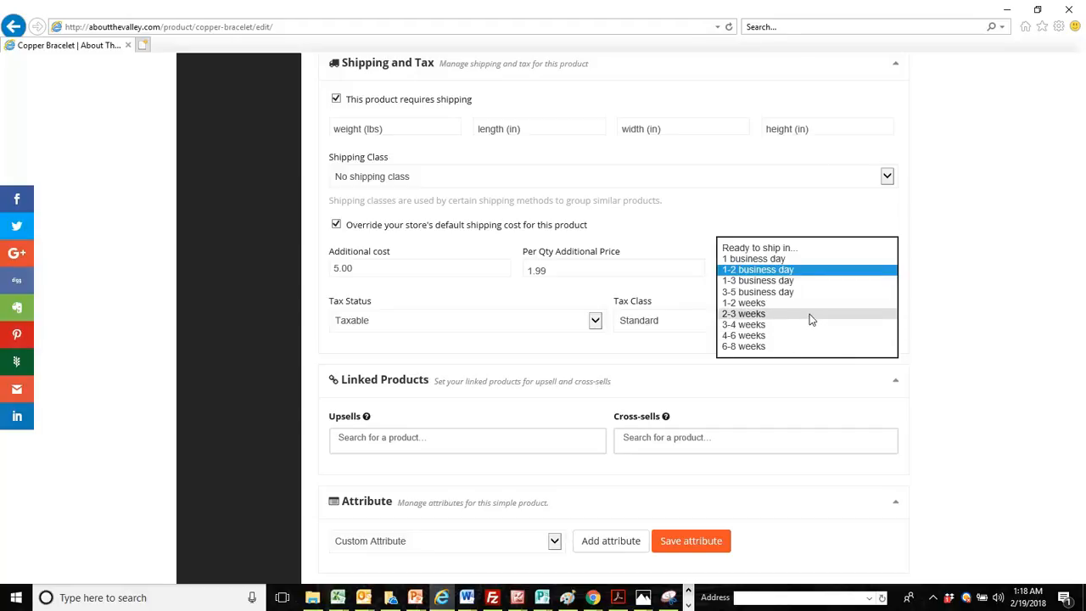
click(973, 259)
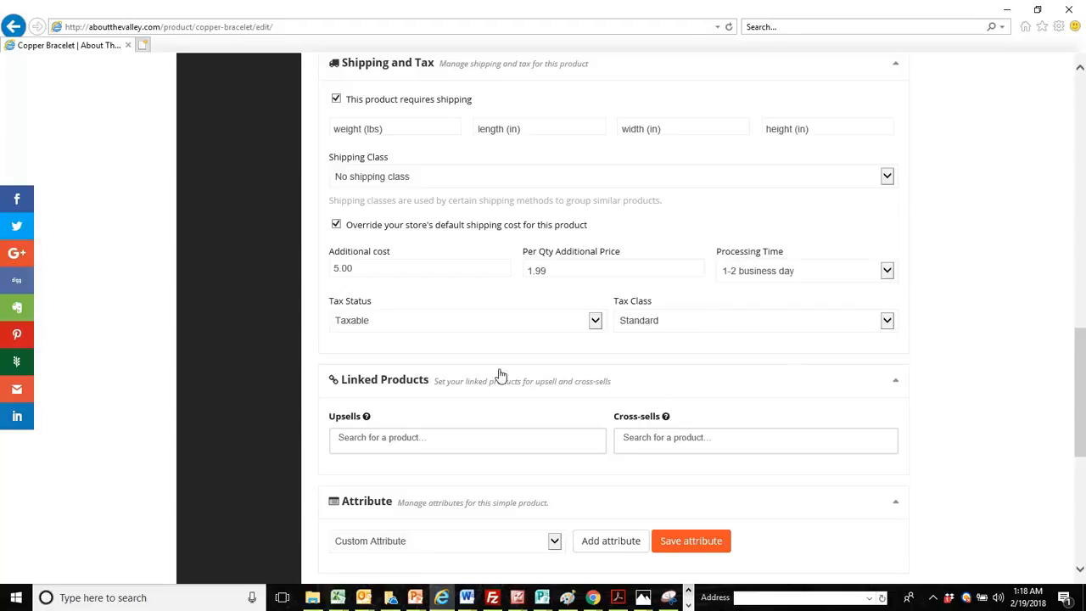
Step: Keep the tax status at Taxable and set the product's tax class to Dokan
scroll(1078, 397, down, 2)
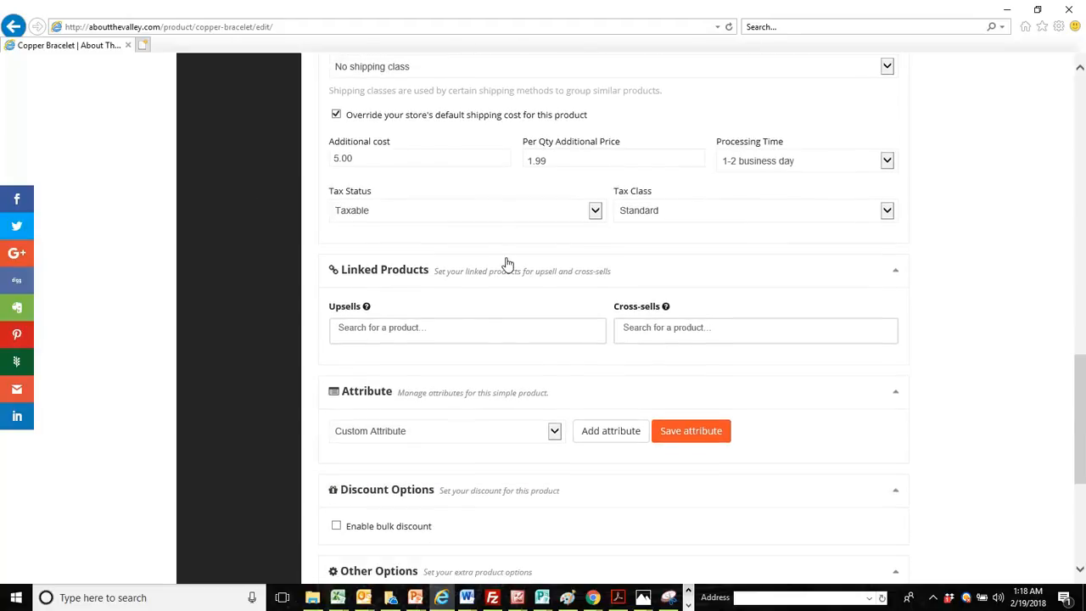
click(596, 212)
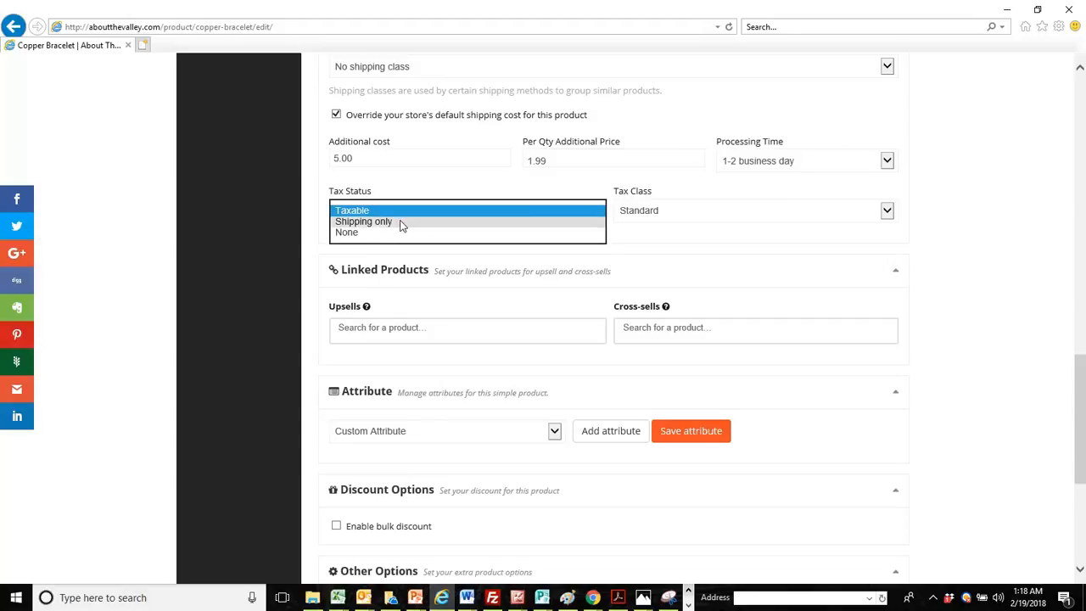
click(499, 268)
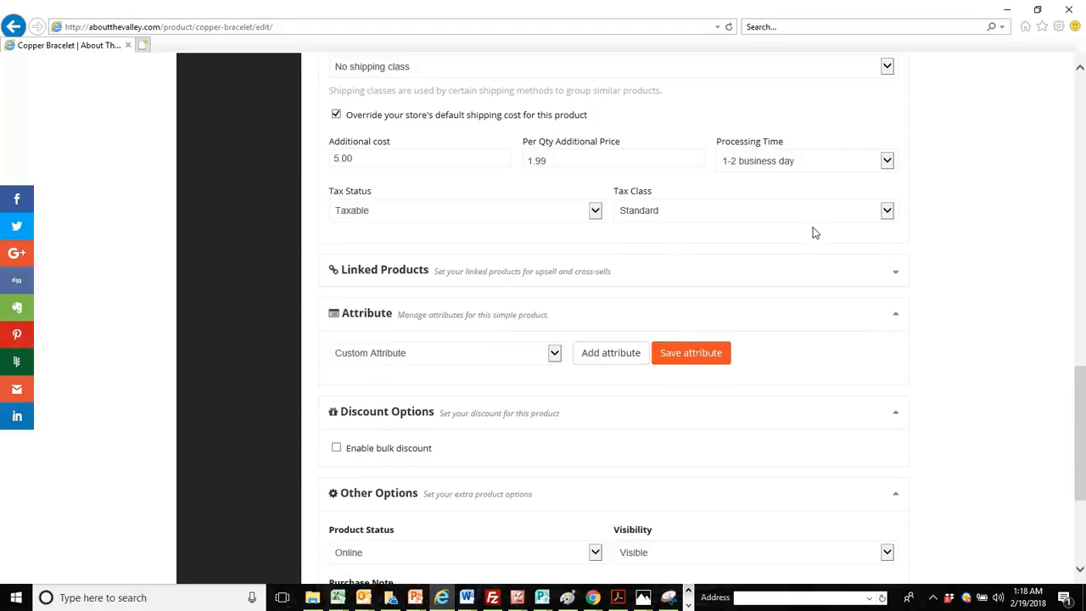
click(886, 212)
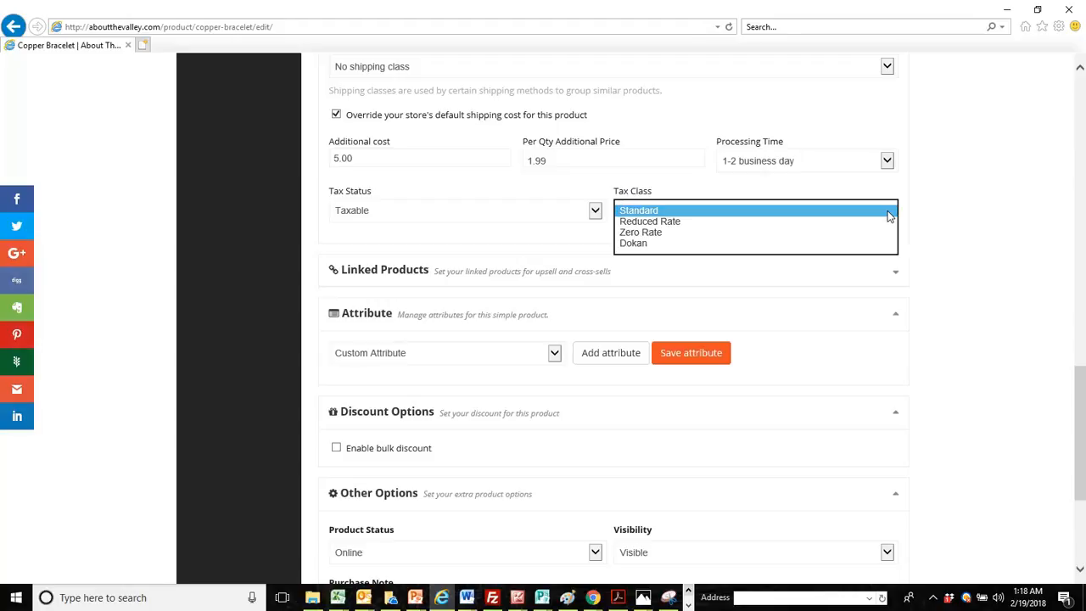
click(814, 244)
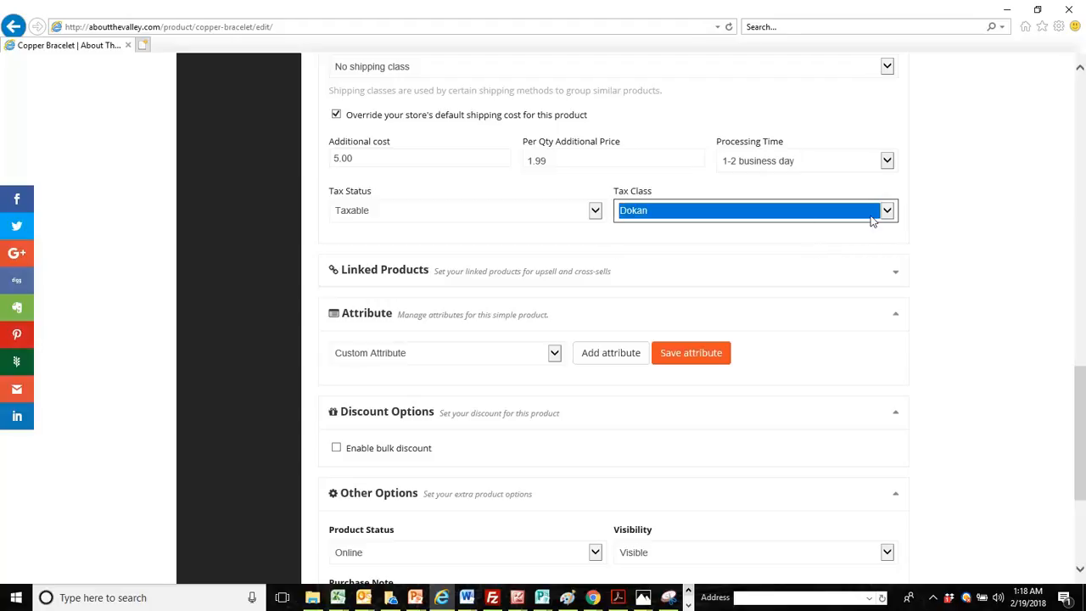
Step: Add a Color attribute to the product
drag(1080, 393, 1079, 415)
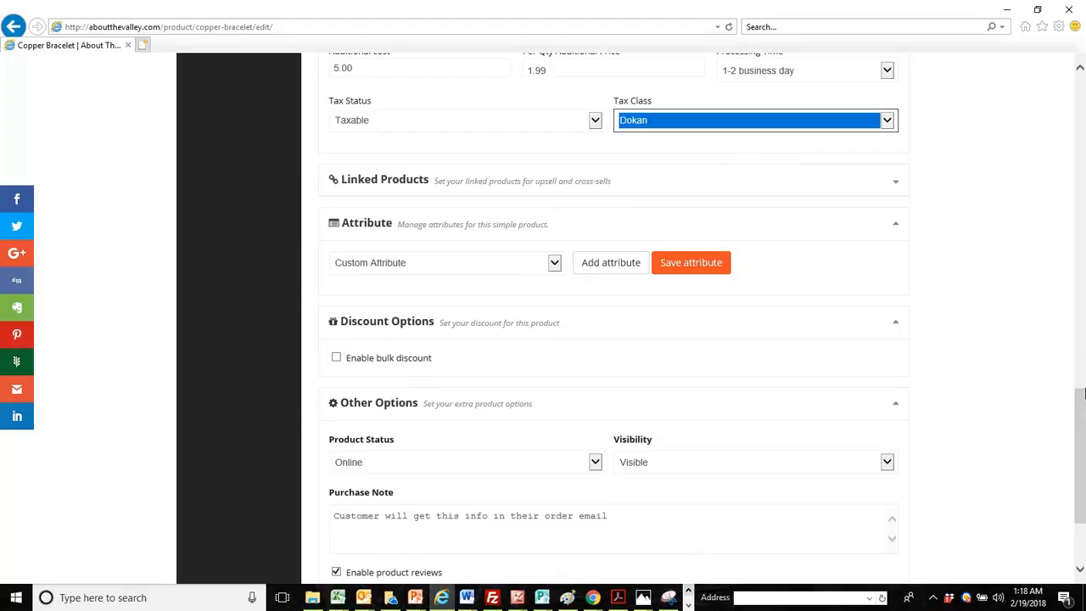
right_click(1081, 450)
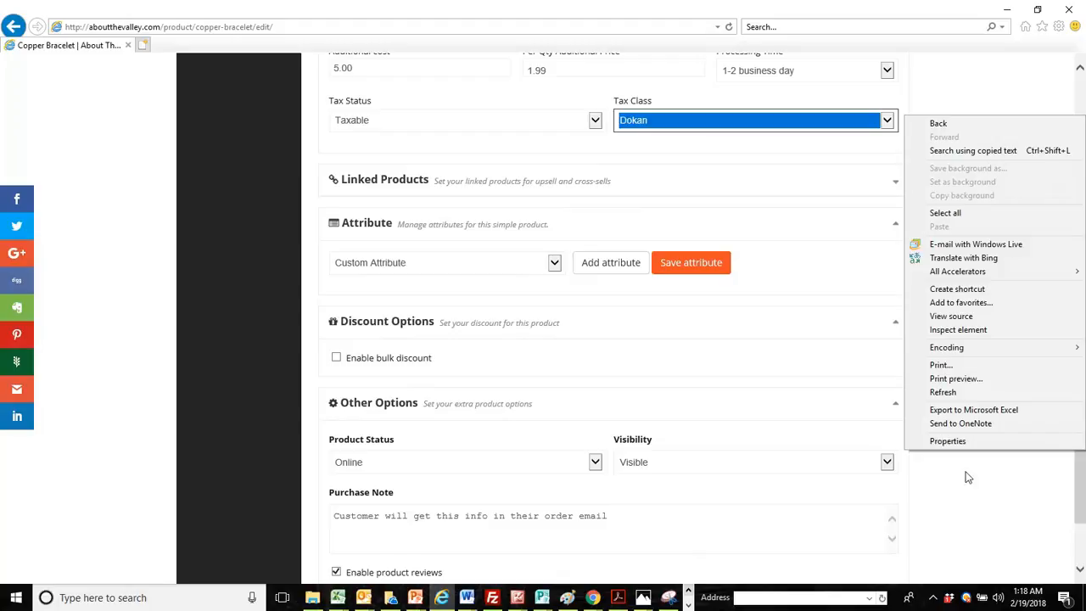
click(973, 506)
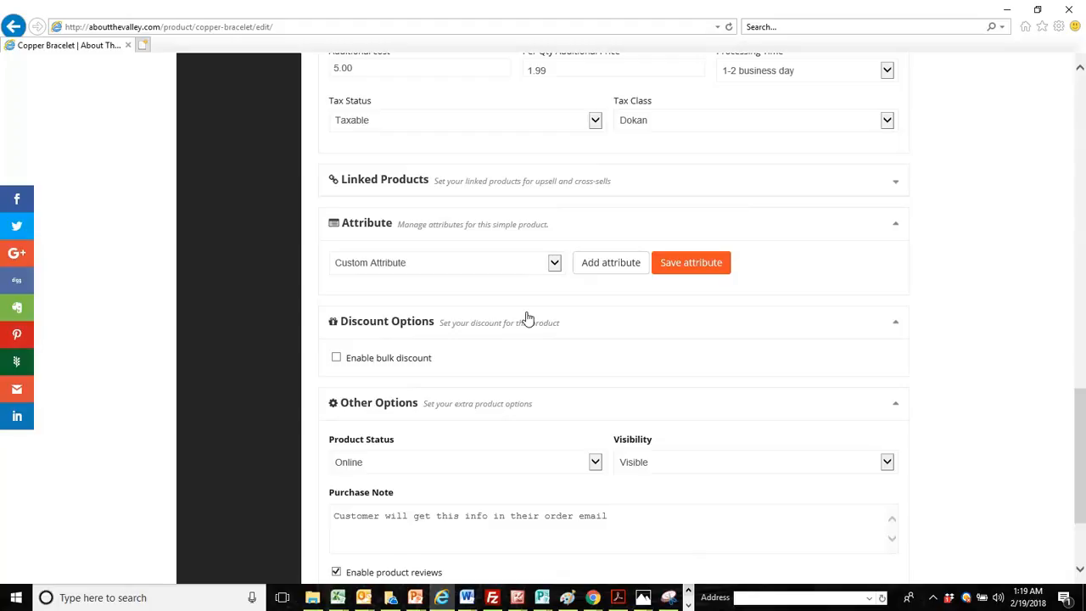
click(555, 263)
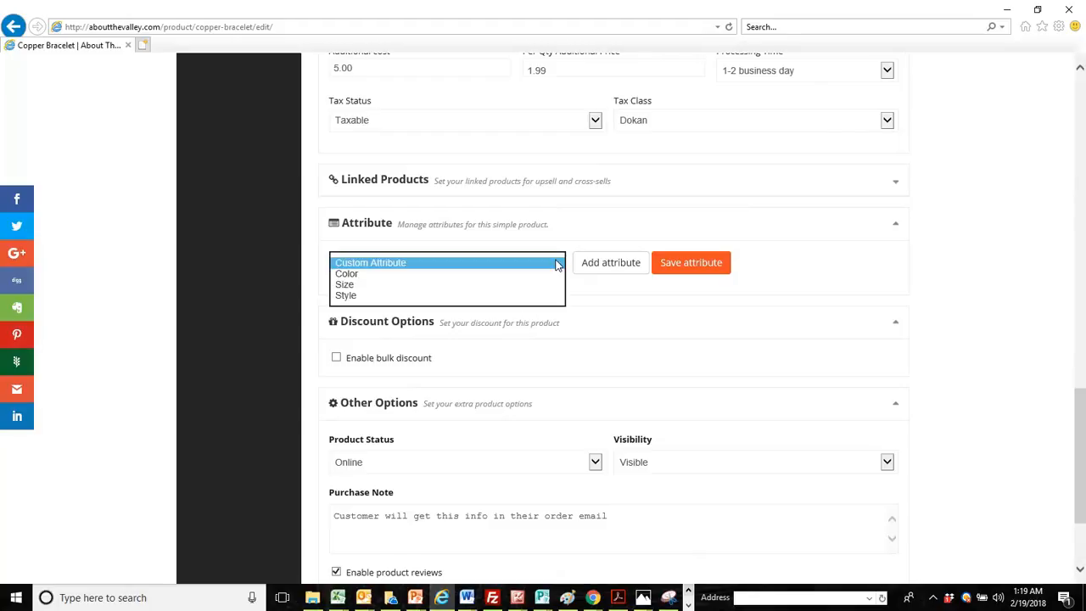
click(491, 274)
click(617, 265)
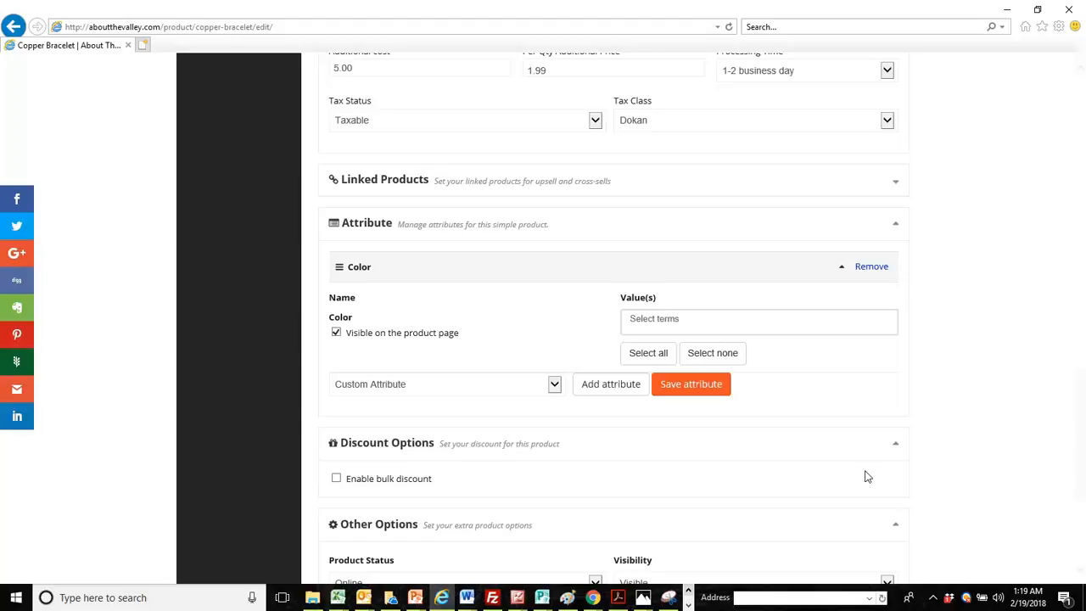
Step: Add a blank custom attribute below the Color attribute
click(555, 386)
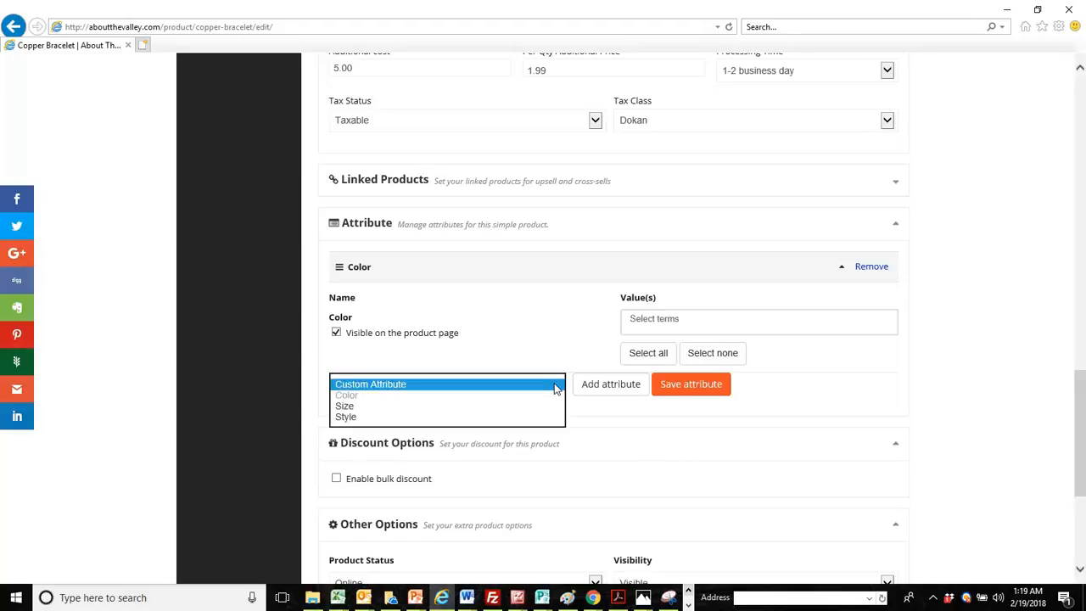
click(499, 383)
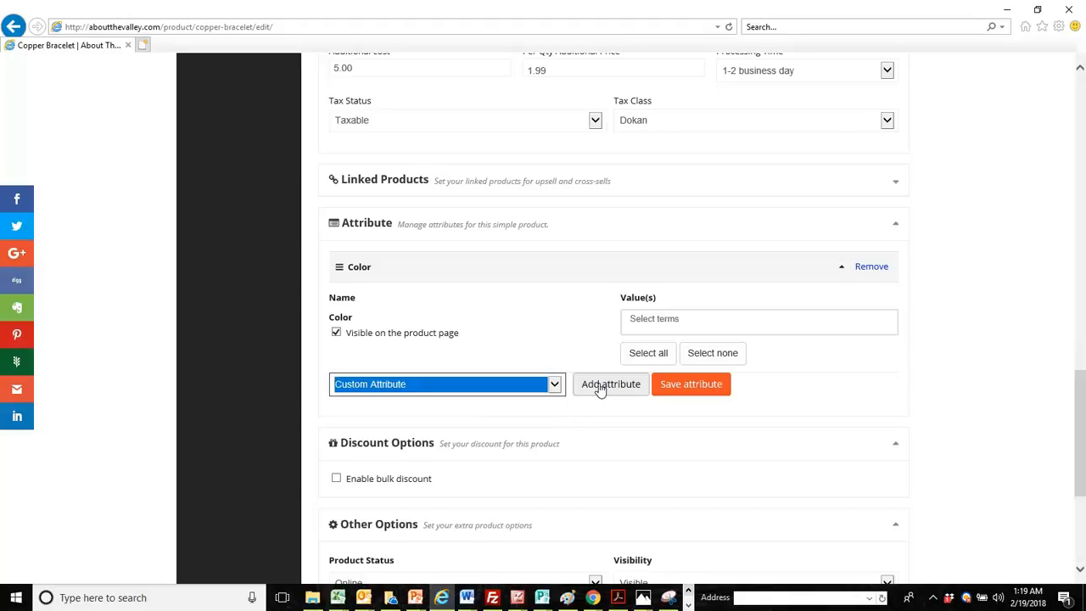
click(601, 387)
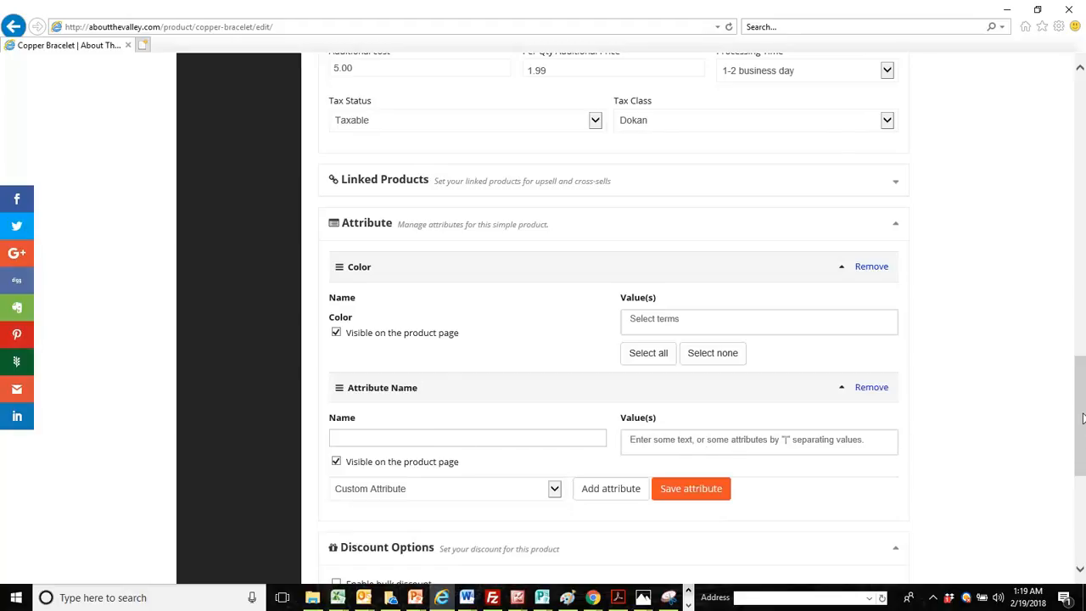
Step: Try a bulk discount with a minimum quantity of 10, and turn the bulk discount off again
drag(1081, 417, 1081, 465)
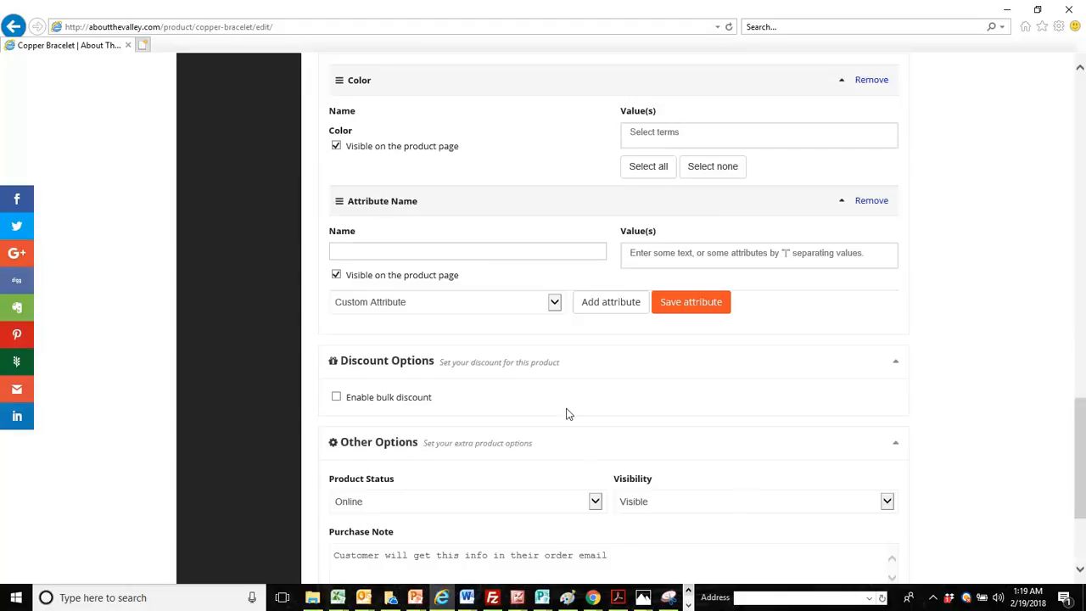
click(335, 398)
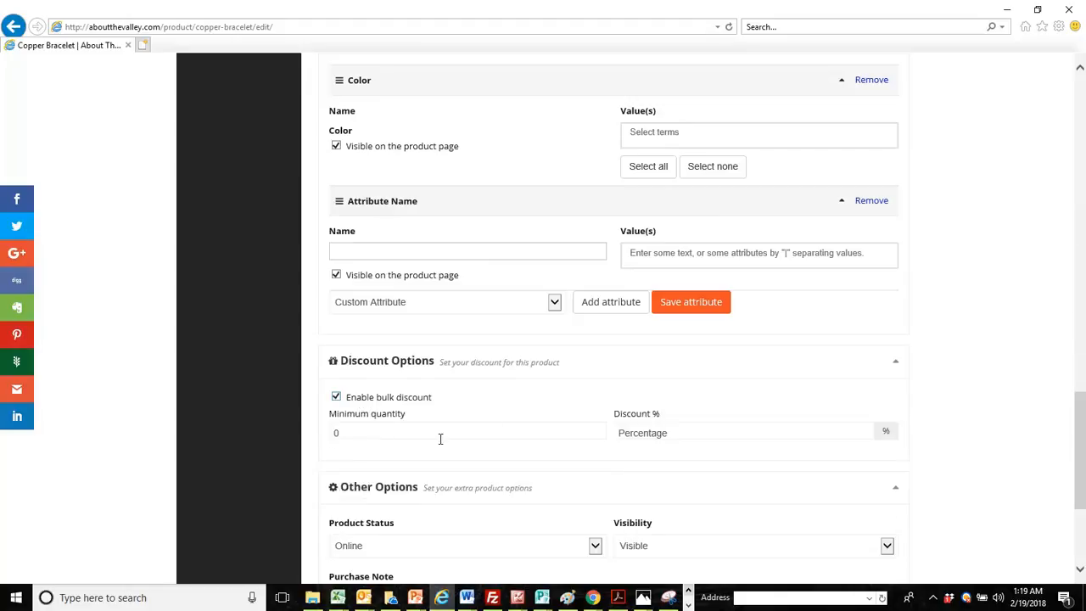
text(10)
right_click(645, 438)
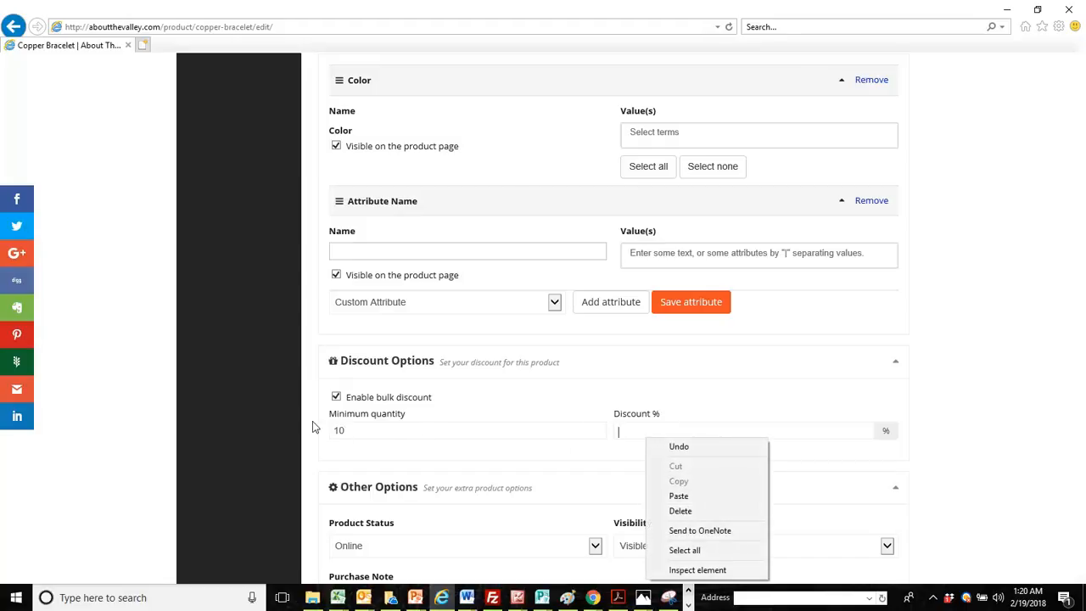
click(337, 397)
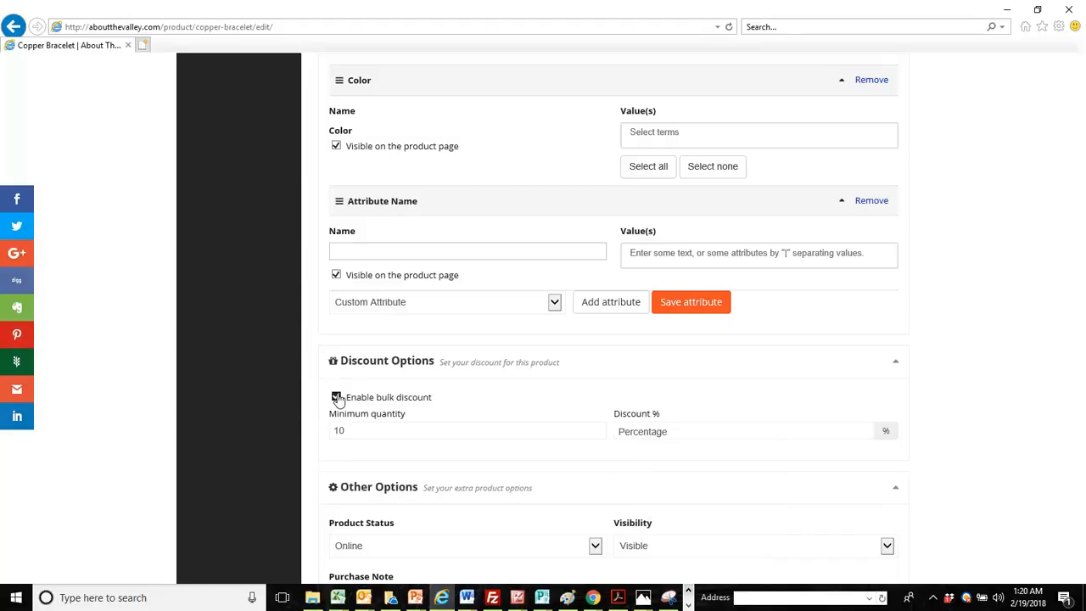
Step: Keep the product status Online and the visibility Visible, leave the purchase note empty, and save the product
scroll(1082, 466, down, 3)
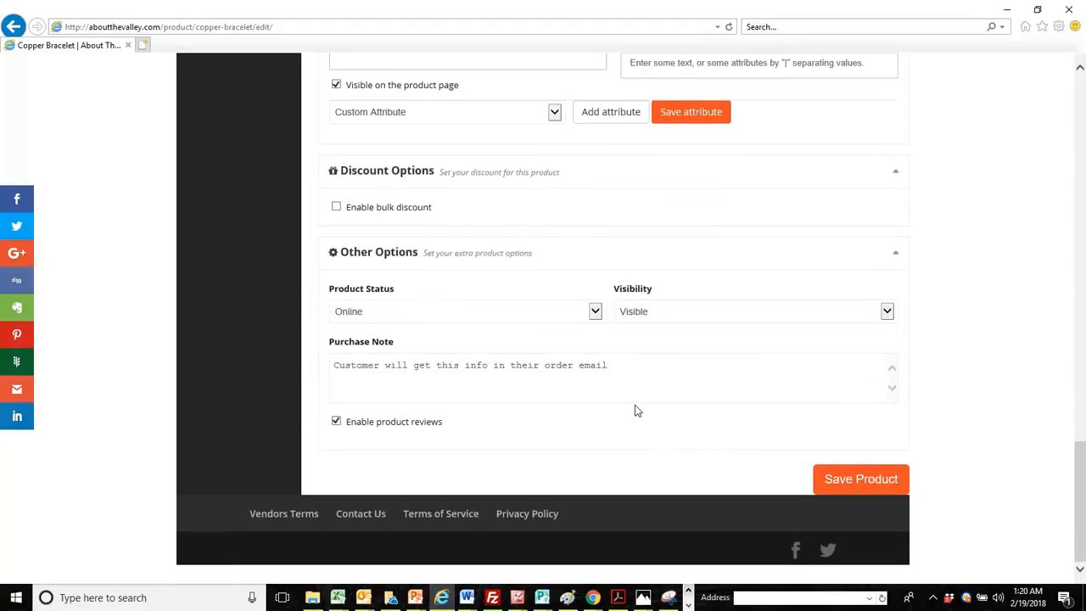
click(595, 312)
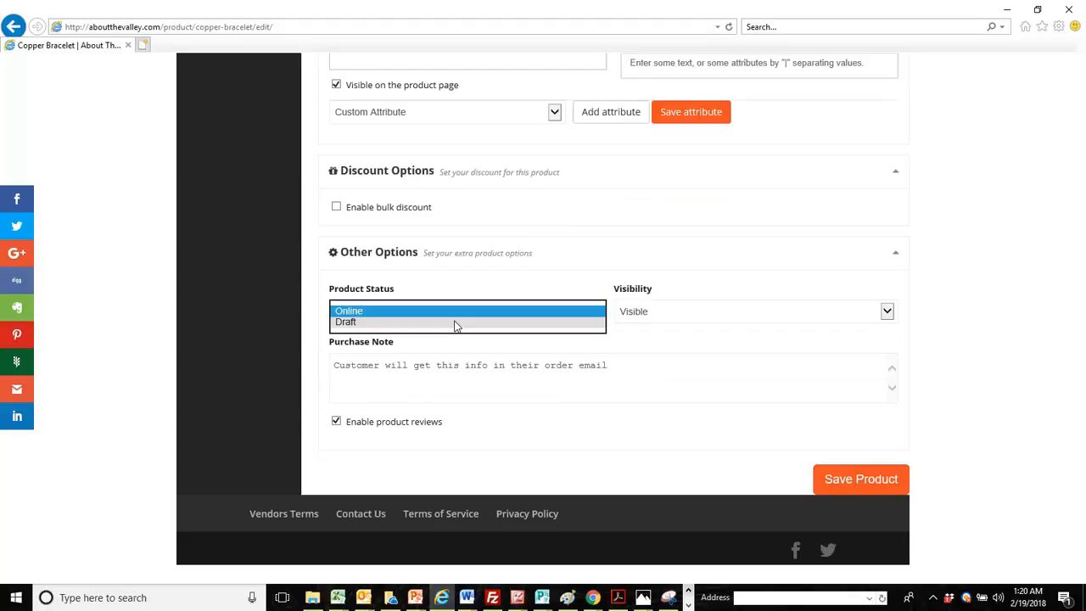
click(721, 370)
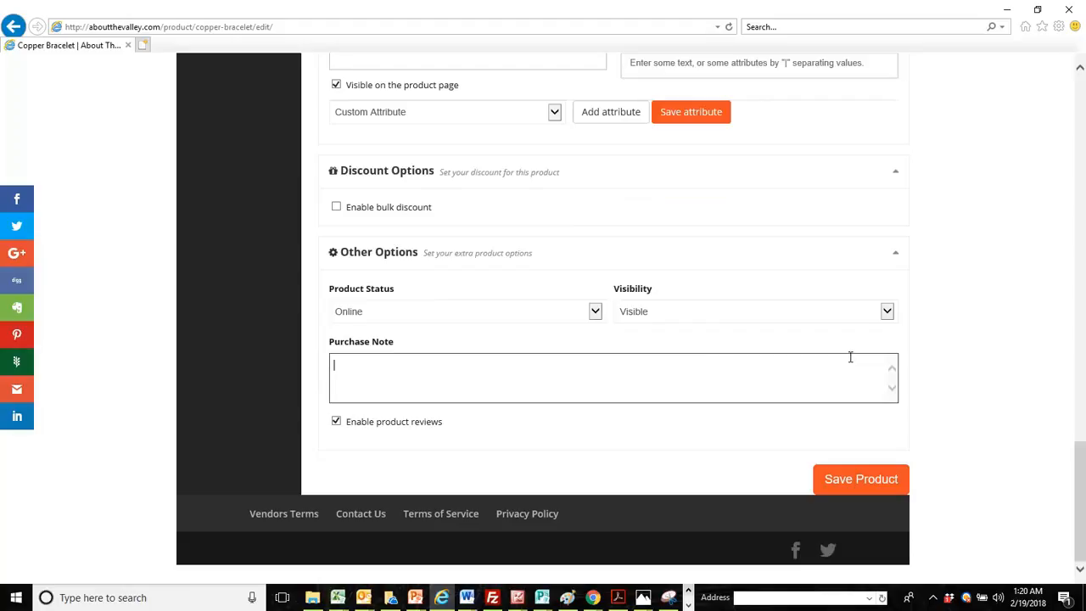
click(886, 313)
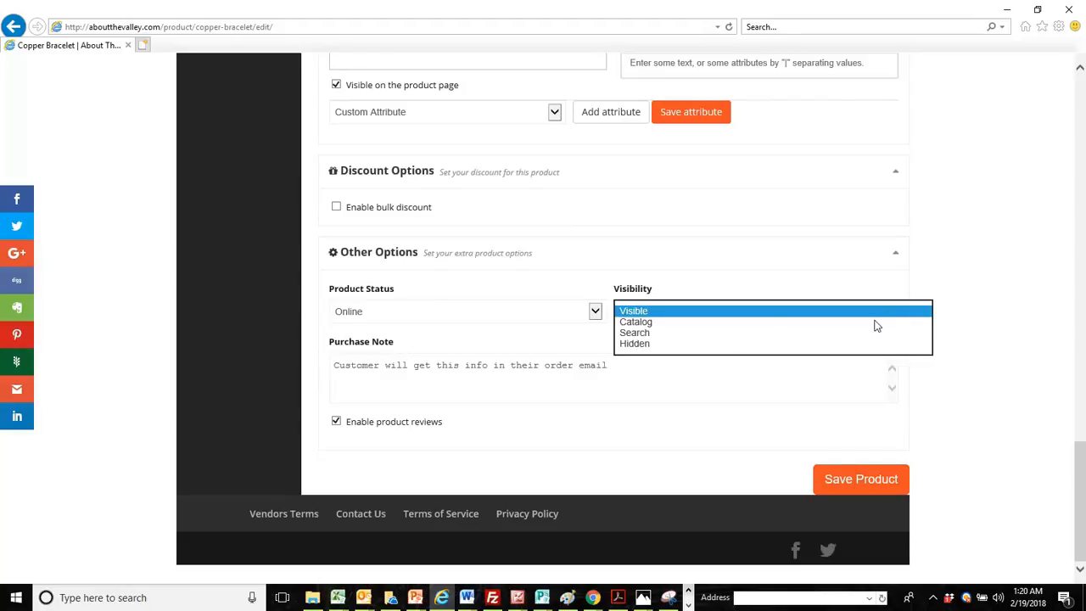
click(679, 316)
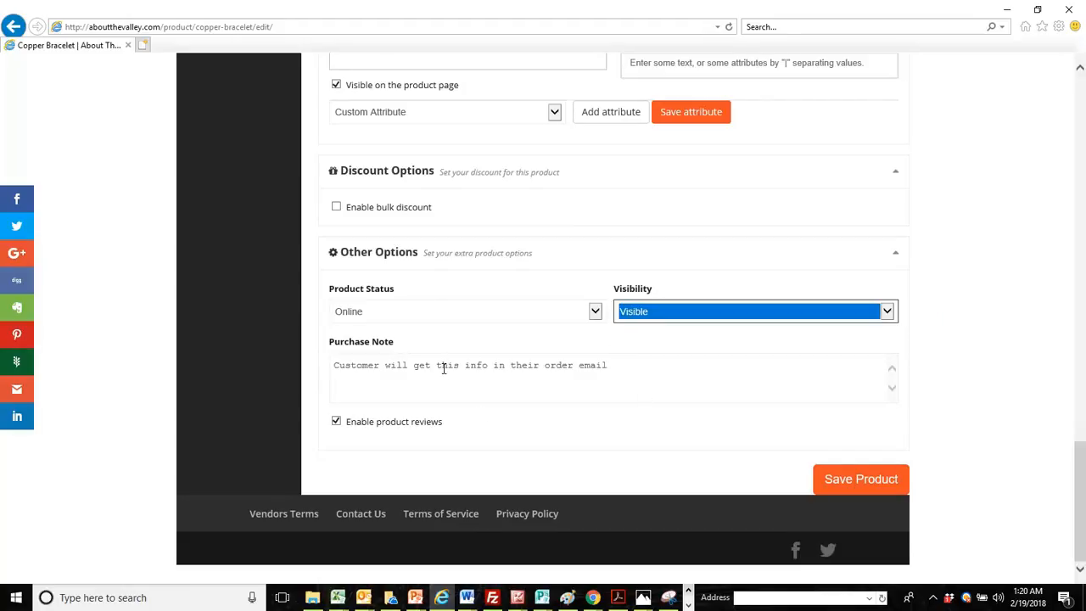
click(518, 373)
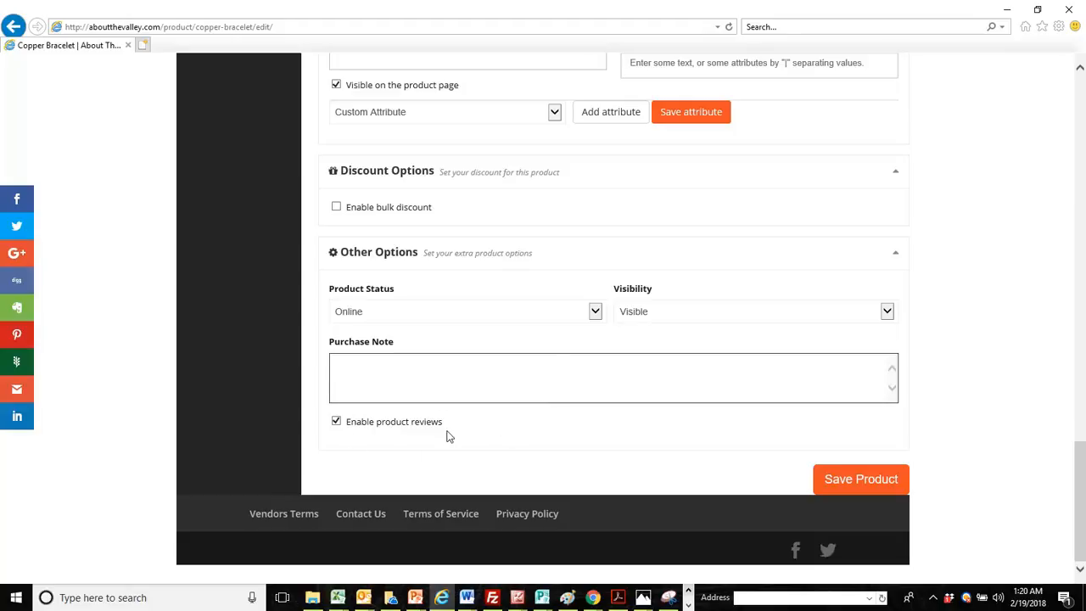
click(861, 480)
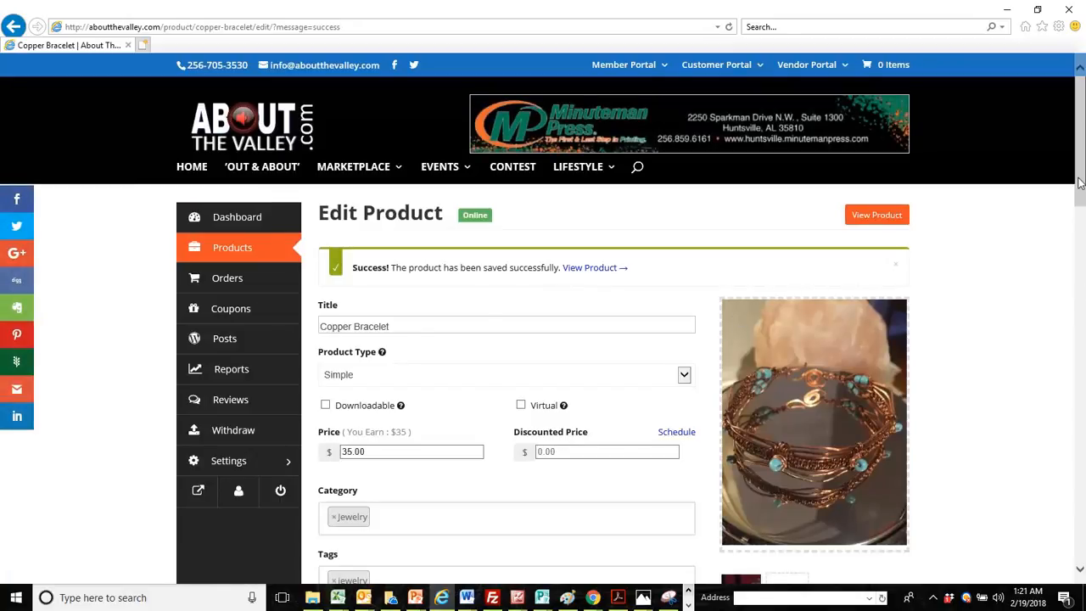
Step: Open the saved Copper Bracelet's public product page and set the order quantity to 2
drag(1077, 185, 1076, 152)
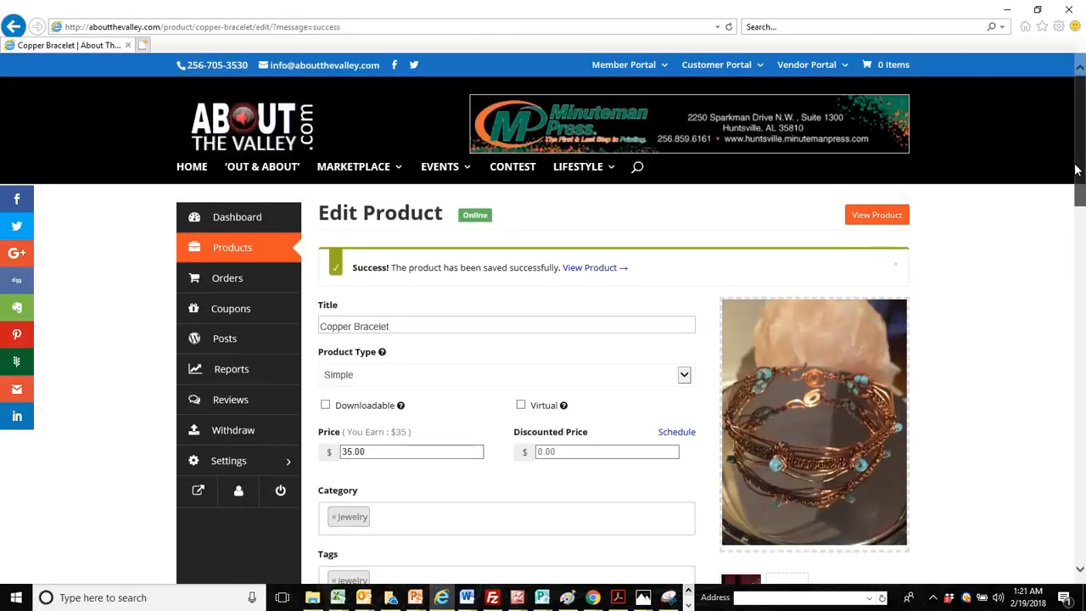
click(591, 269)
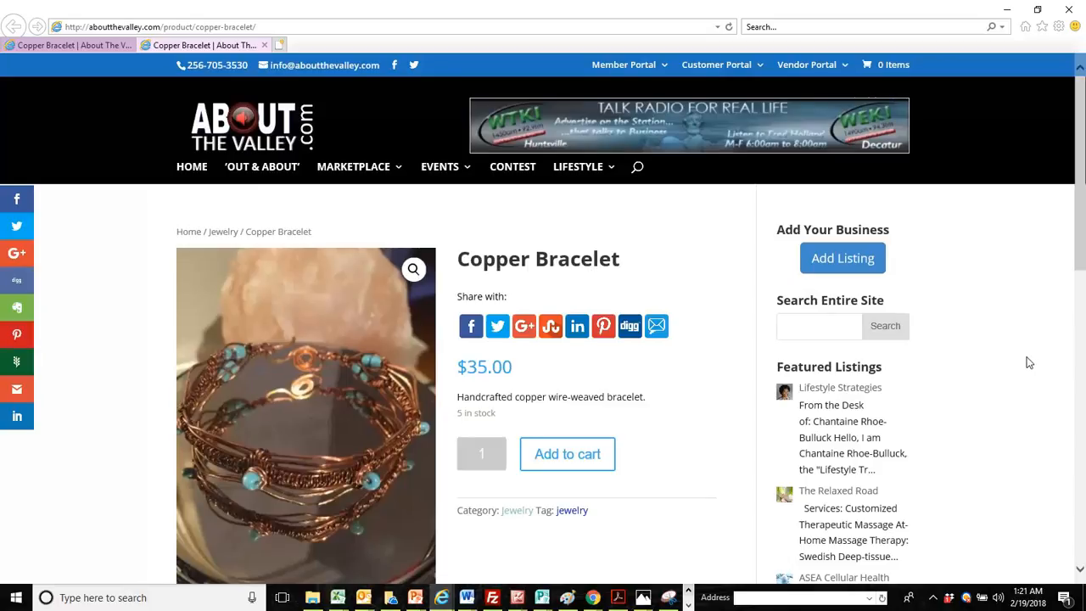
scroll(545, 269, down, 3)
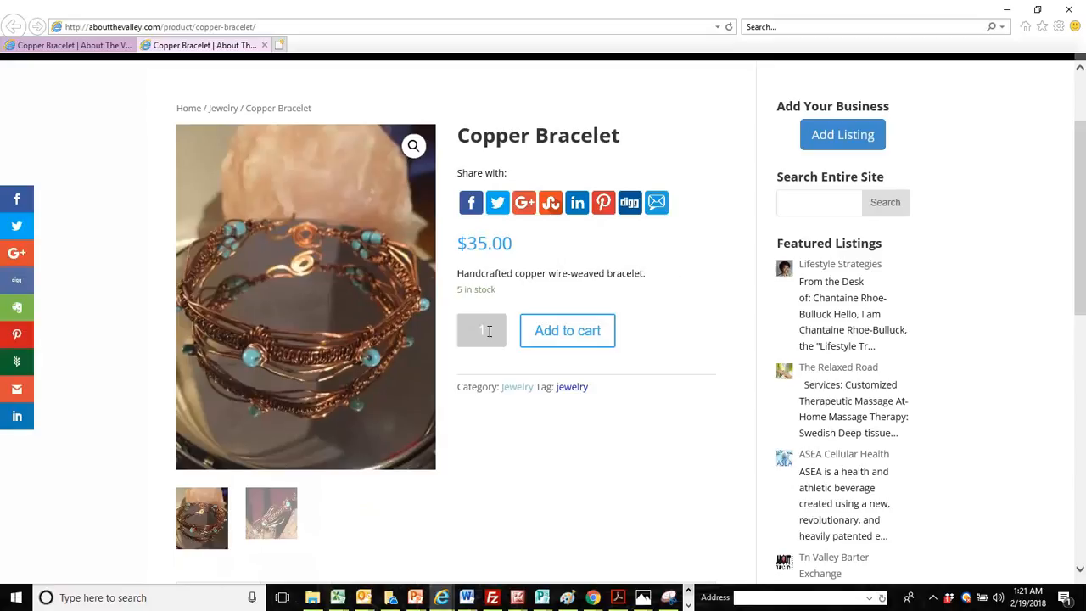
text(2)
drag(1083, 254, 1083, 268)
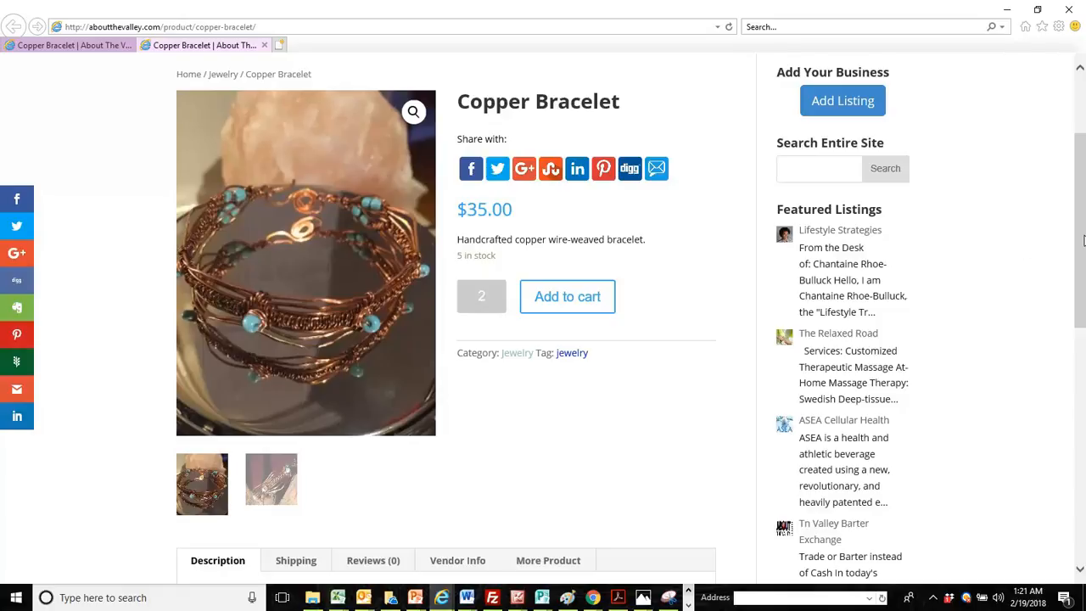
Step: Show the second gallery photo of the bracelet and read the product description below it
scroll(1083, 244, down, 3)
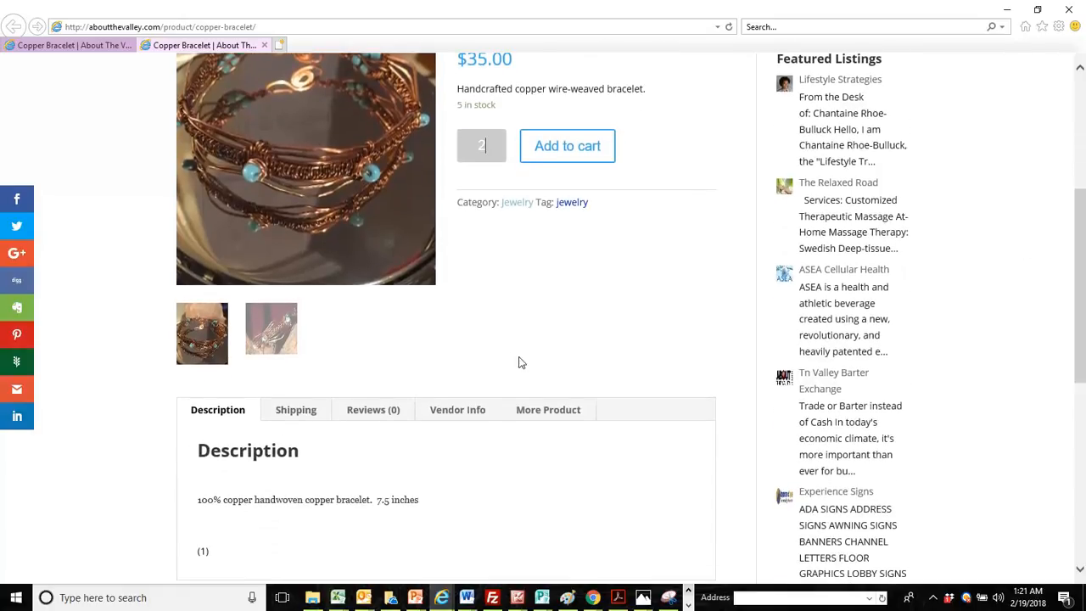
click(280, 322)
scroll(382, 401, down, 3)
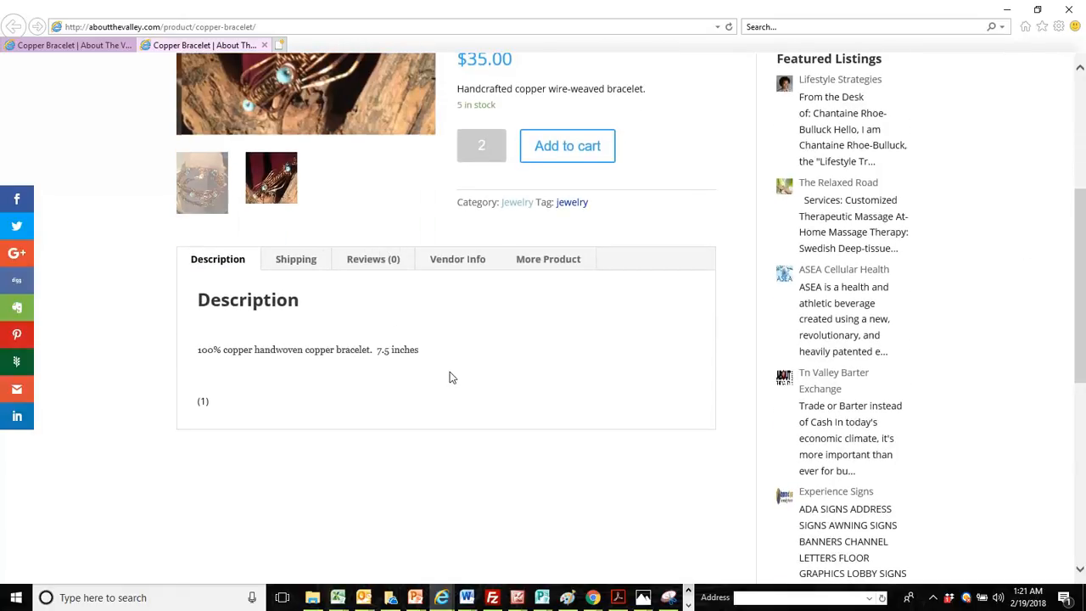
scroll(510, 341, up, 3)
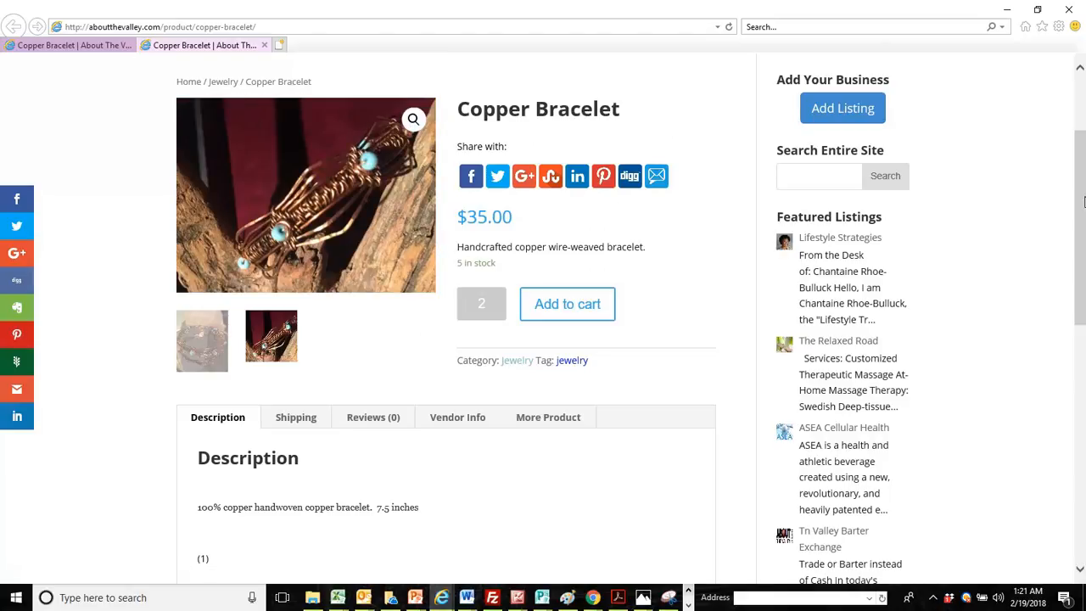
scroll(1082, 244, down, 1)
scroll(1083, 245, down, 2)
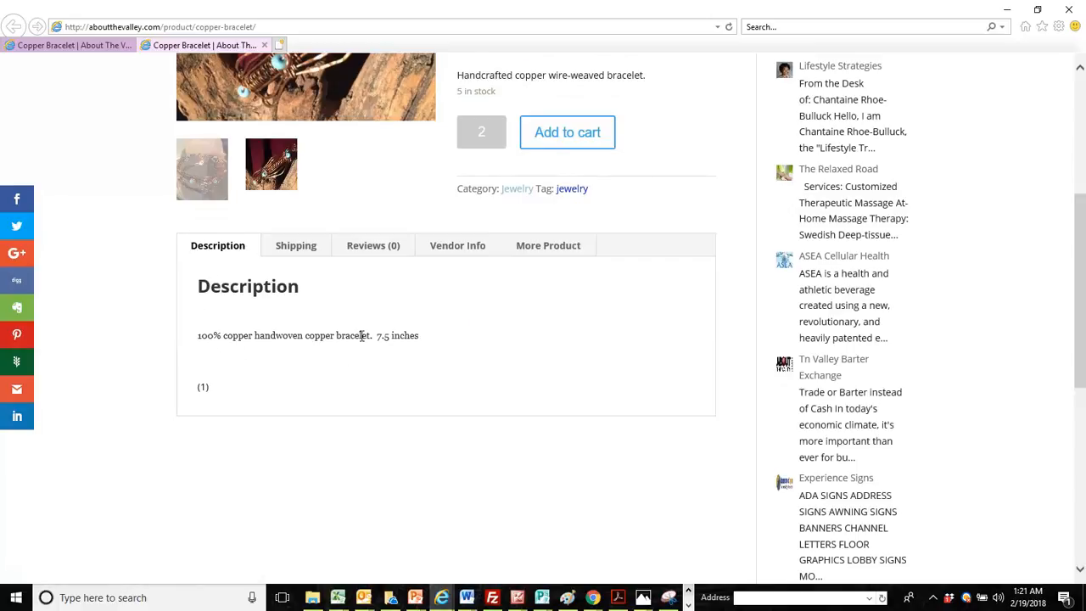
Step: Review the bracelet's shipping details and policies, vendor information and further vendor products, and return to the product summary
click(305, 248)
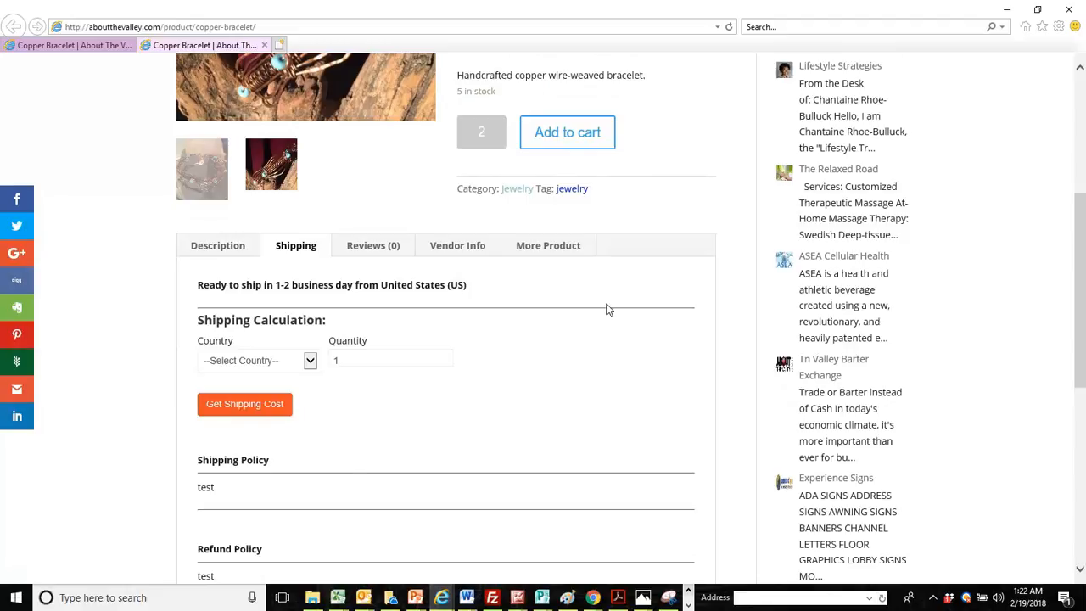
drag(1083, 254, 1083, 265)
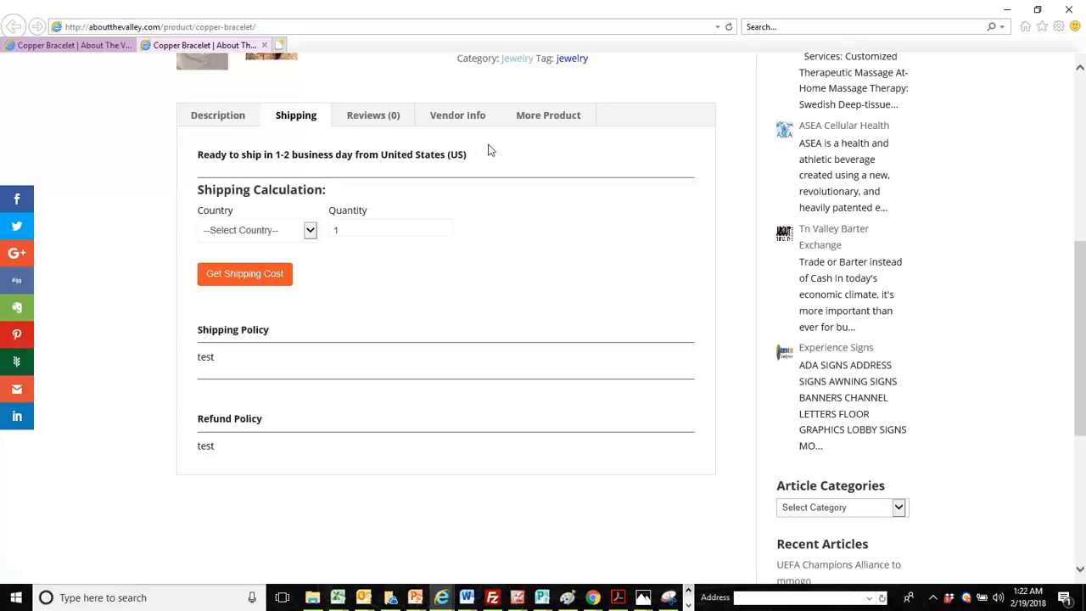
click(463, 123)
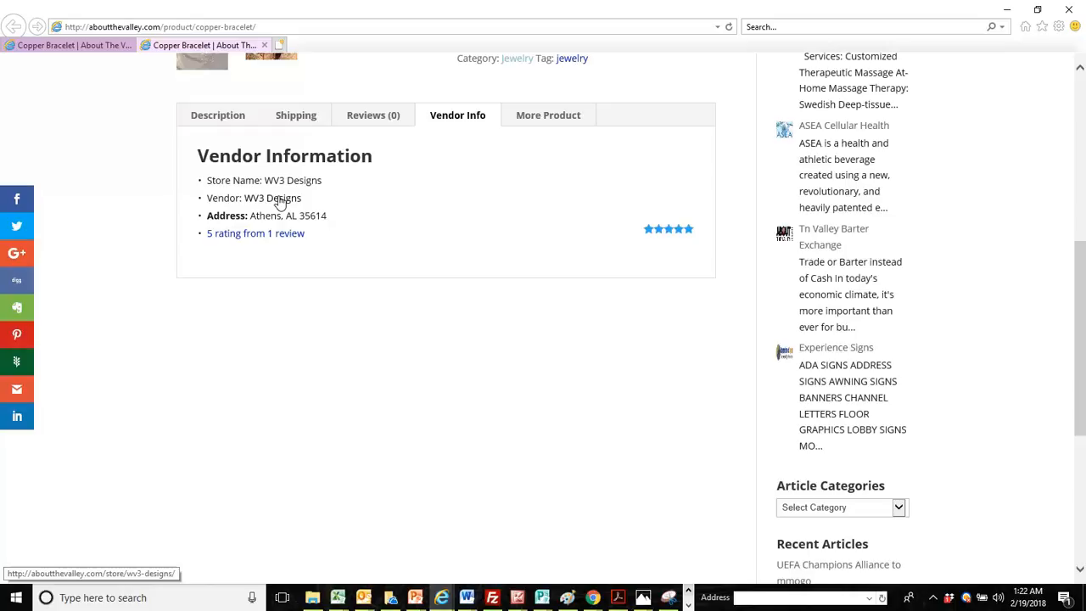
click(542, 118)
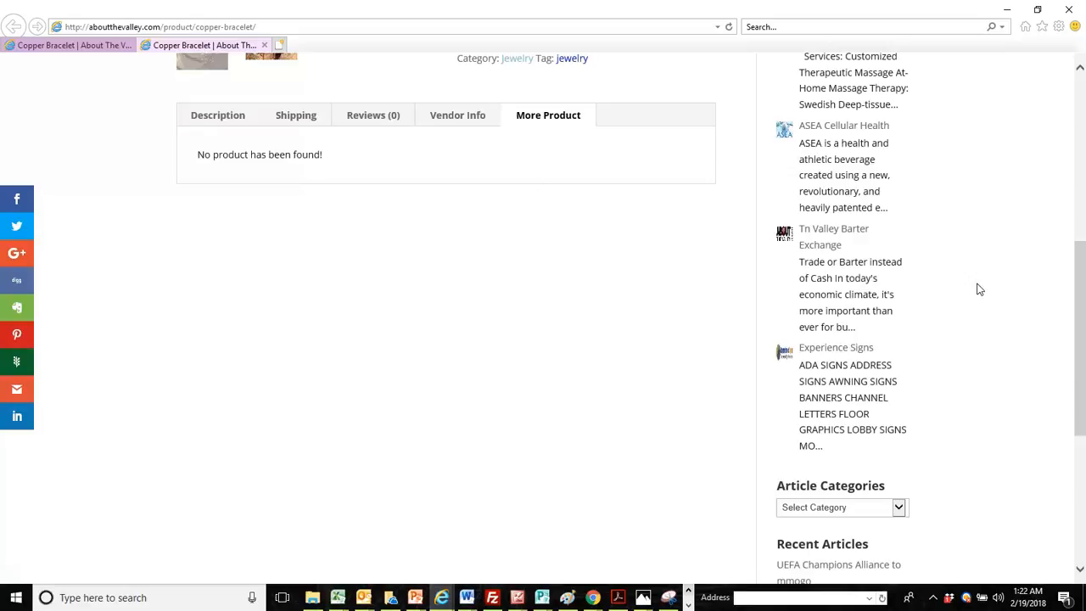
drag(1083, 299, 1079, 242)
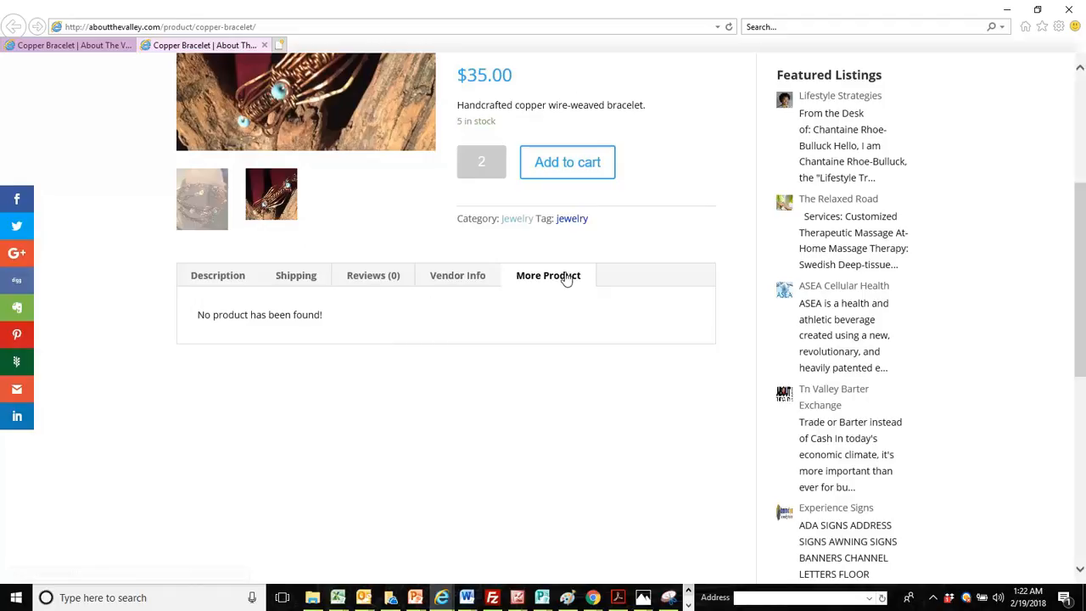
drag(1084, 271, 1067, 140)
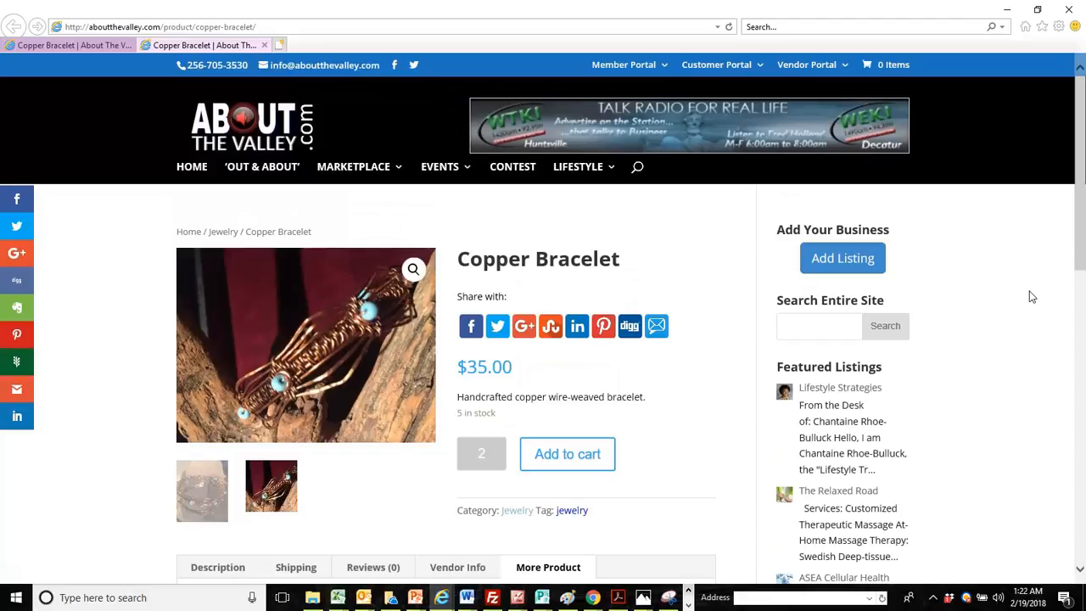
mouse_move(1081, 236)
mouse_down()
mouse_move(1082, 339)
mouse_move(1082, 250)
mouse_up()
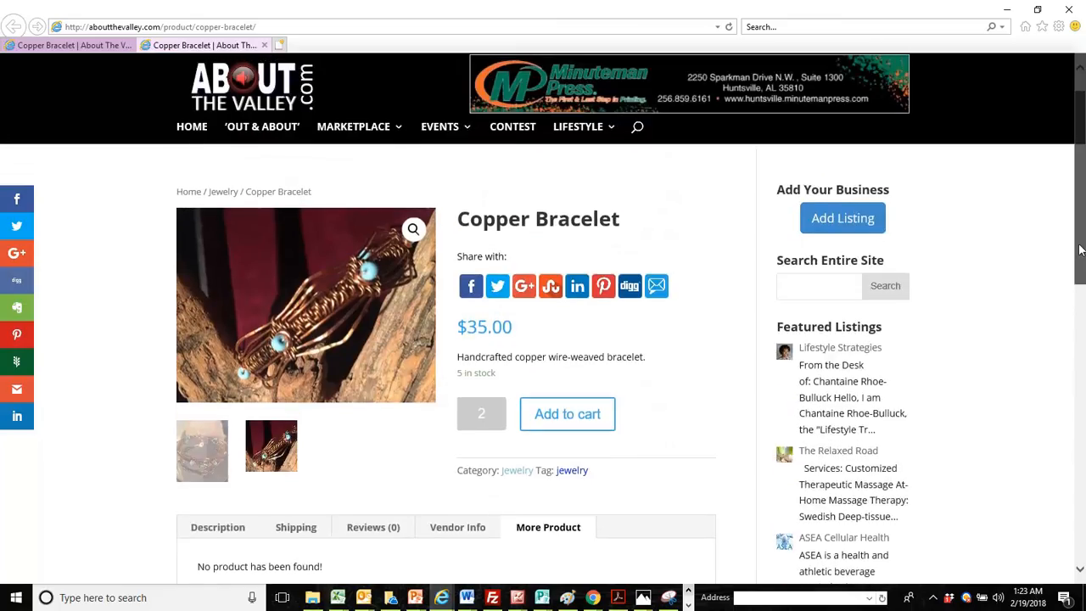